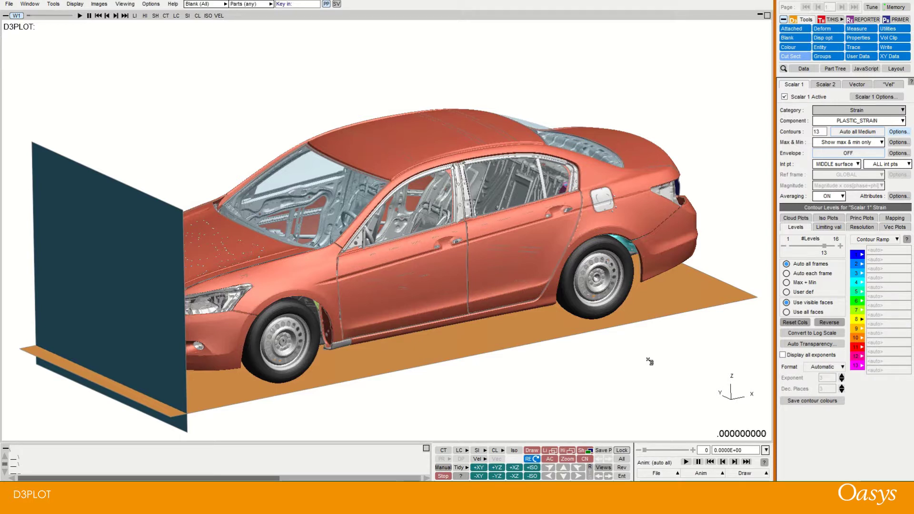
Play the crash animation, orbit above and back, then stop at the undeformed car at time 0.
{"action": "left_click", "coordinate": [685, 463]}
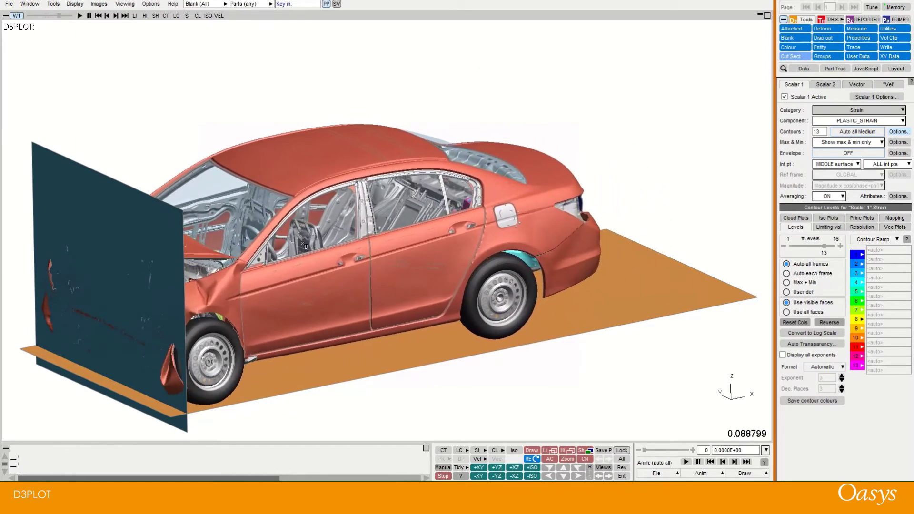
{"action": "left_click_drag", "start_coordinate": [306, 246], "coordinate": [353, 402]}
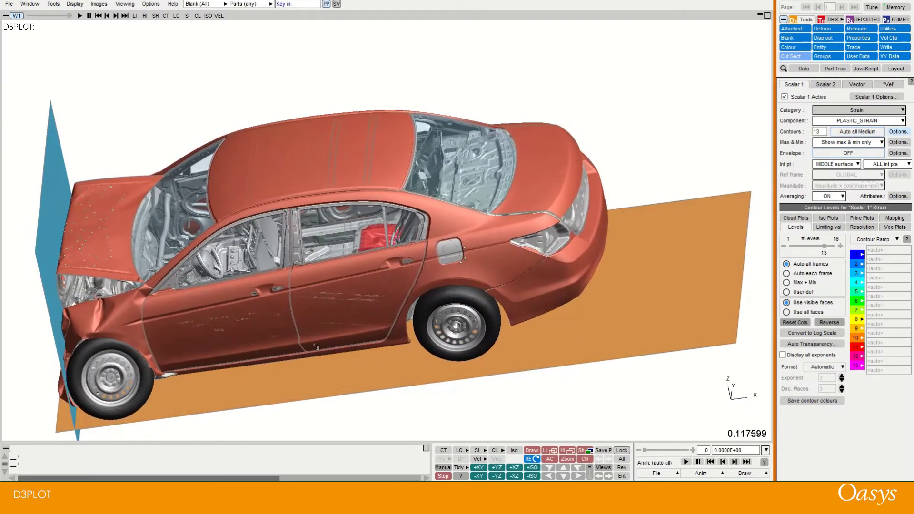
{"action": "left_click_drag", "start_coordinate": [314, 345], "coordinate": [318, 123]}
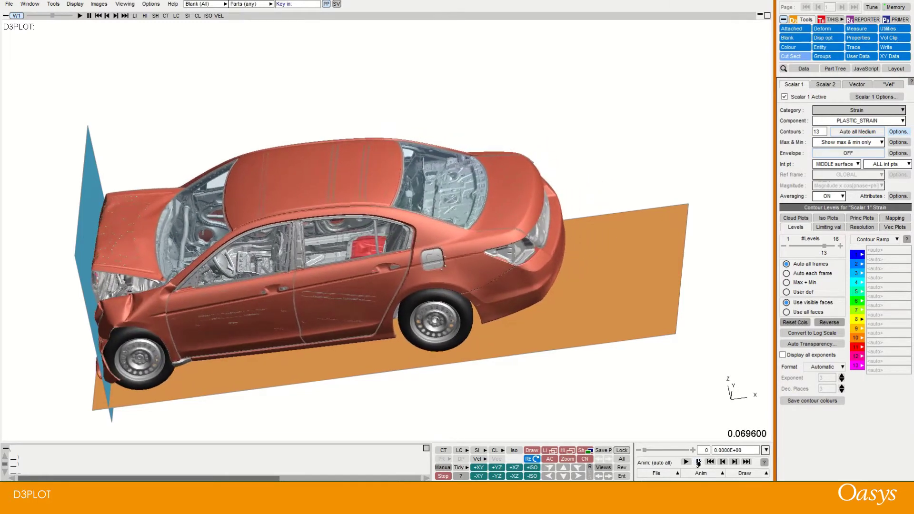
{"action": "left_click", "coordinate": [698, 463]}
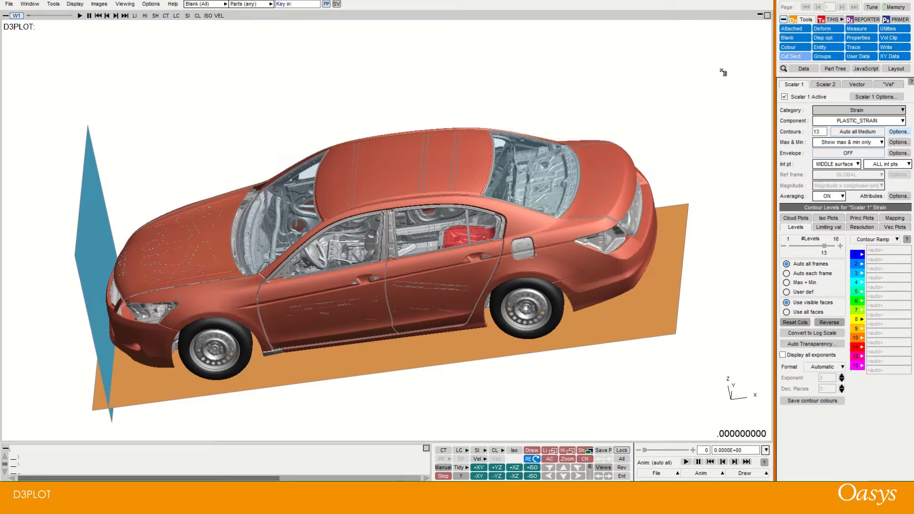
Open the cut-section settings and toggle Cutting on, then off again.
{"action": "left_click", "coordinate": [791, 57]}
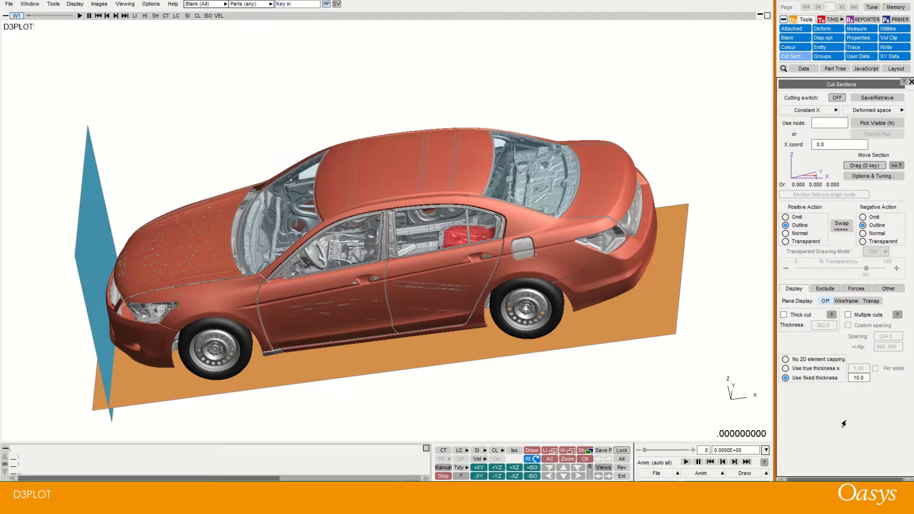
{"action": "left_click", "coordinate": [831, 98]}
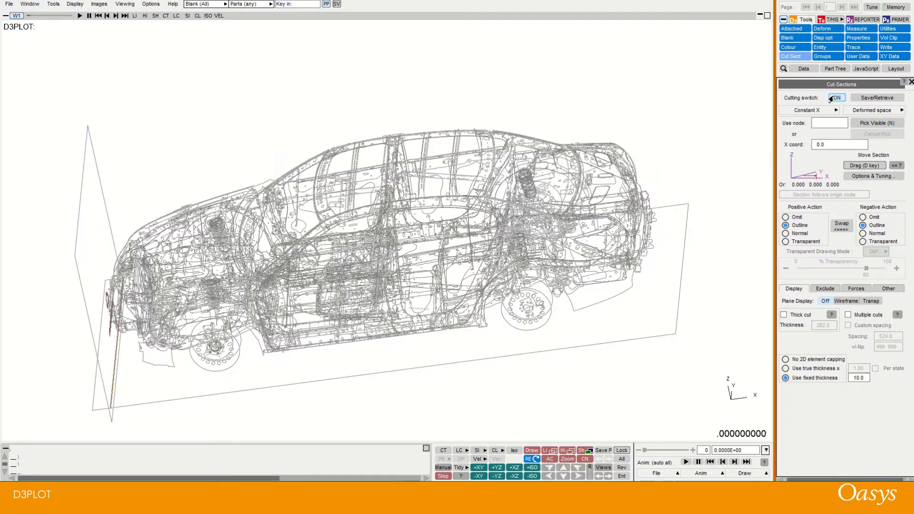
{"action": "left_click", "coordinate": [831, 99]}
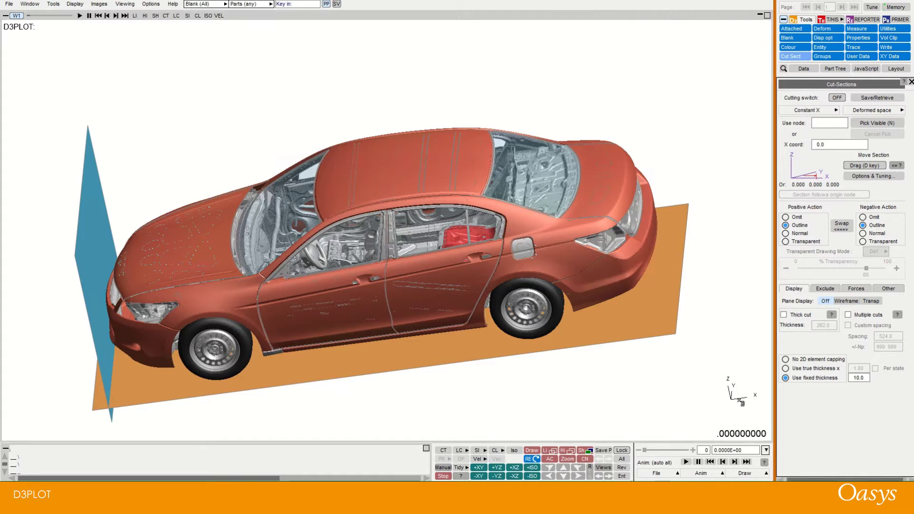
Change the cut definition method from Constant X to Constant Z.
{"action": "left_click", "coordinate": [819, 147]}
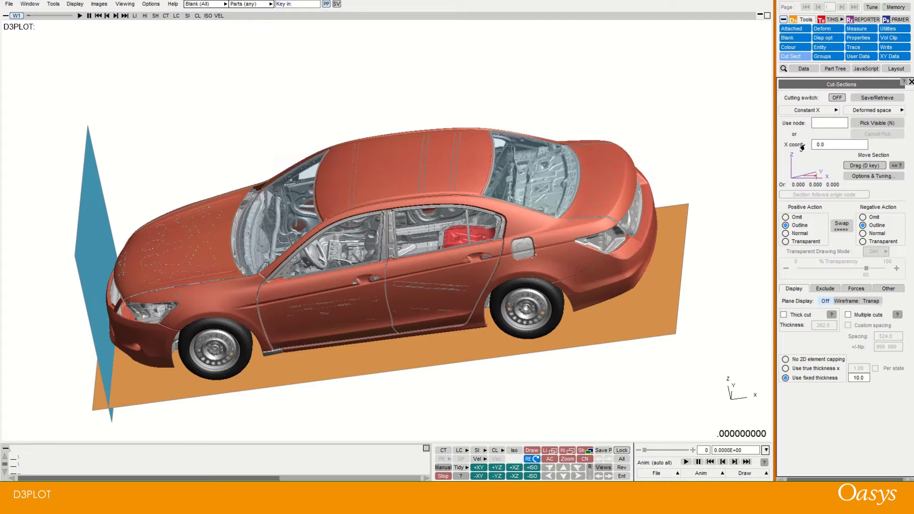
{"action": "left_click", "coordinate": [834, 110]}
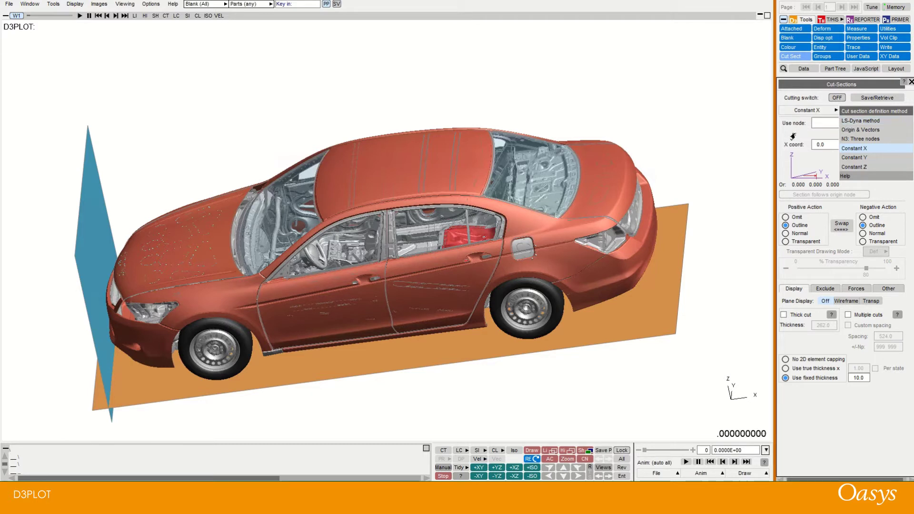
{"action": "left_click", "coordinate": [851, 167]}
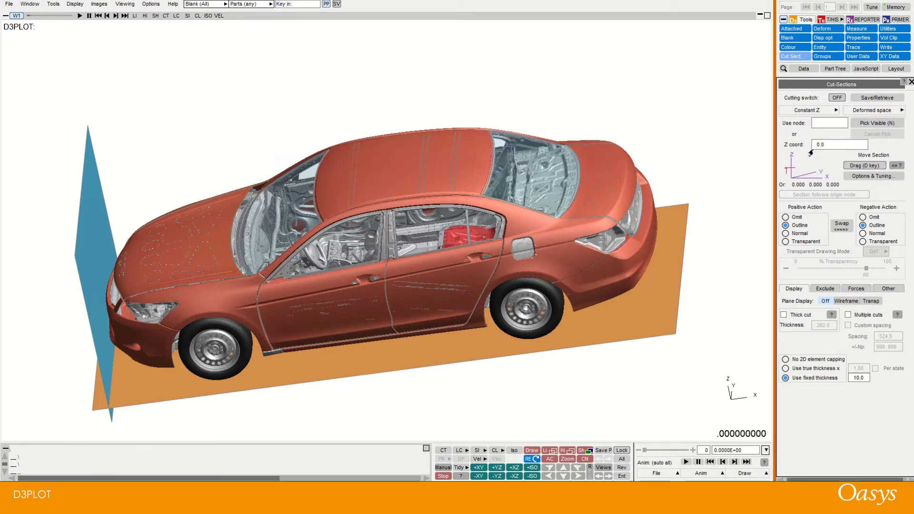
{"action": "left_click", "coordinate": [859, 125]}
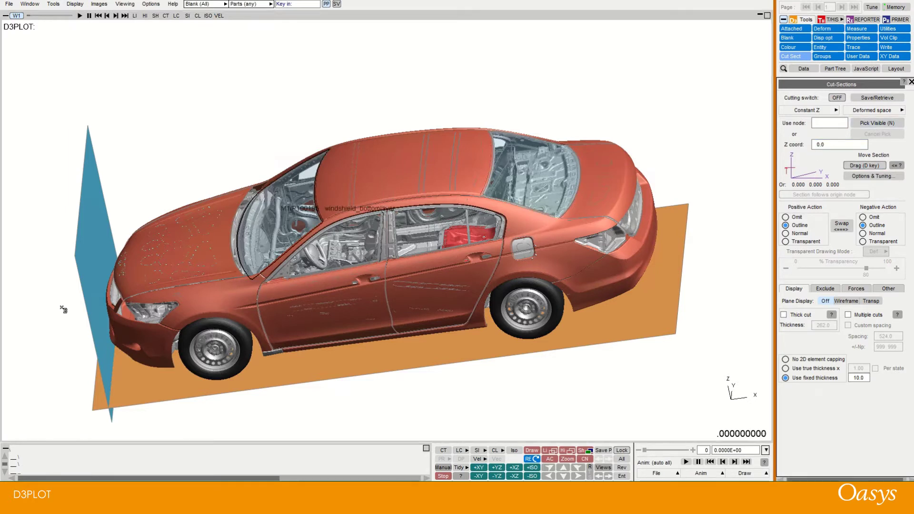
Pick node 26011416 for a Z 561.4 cut, omit both sides, and zoom in plan view.
{"action": "left_click", "coordinate": [860, 124]}
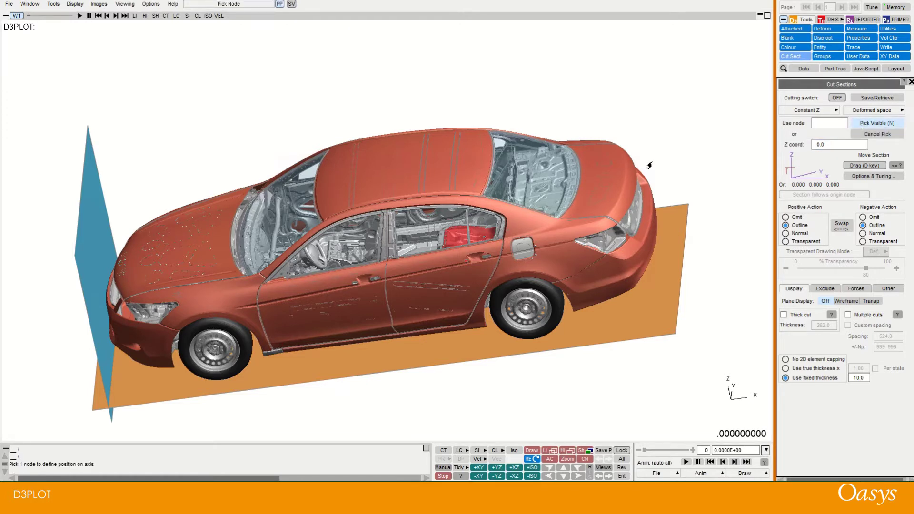
{"action": "left_click", "coordinate": [110, 308]}
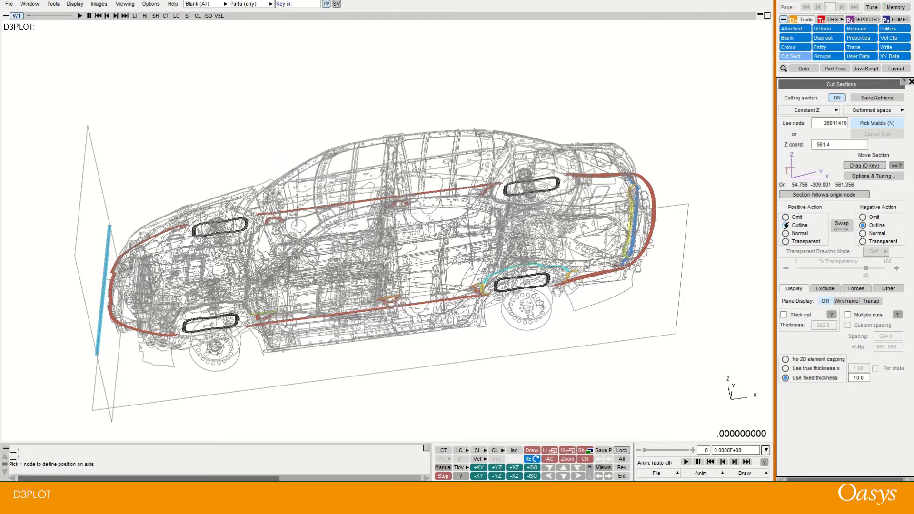
{"action": "left_click", "coordinate": [786, 217]}
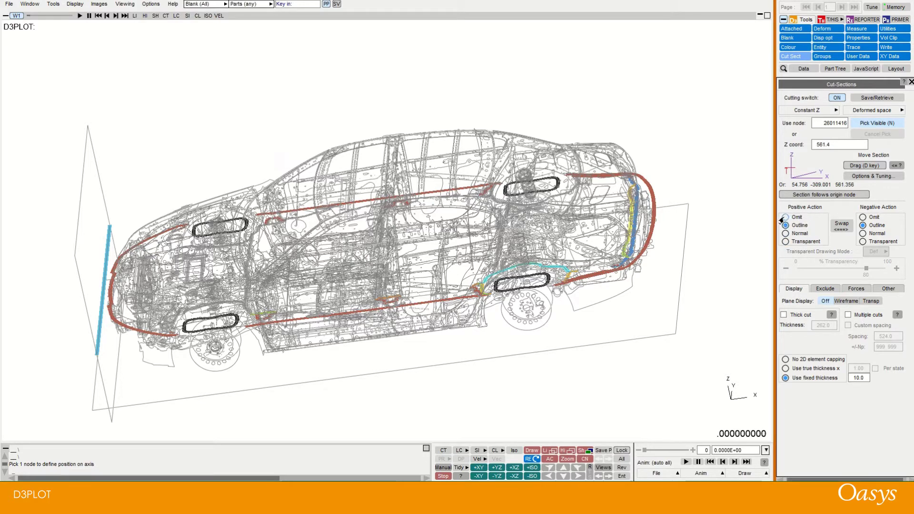
{"action": "left_click", "coordinate": [863, 217]}
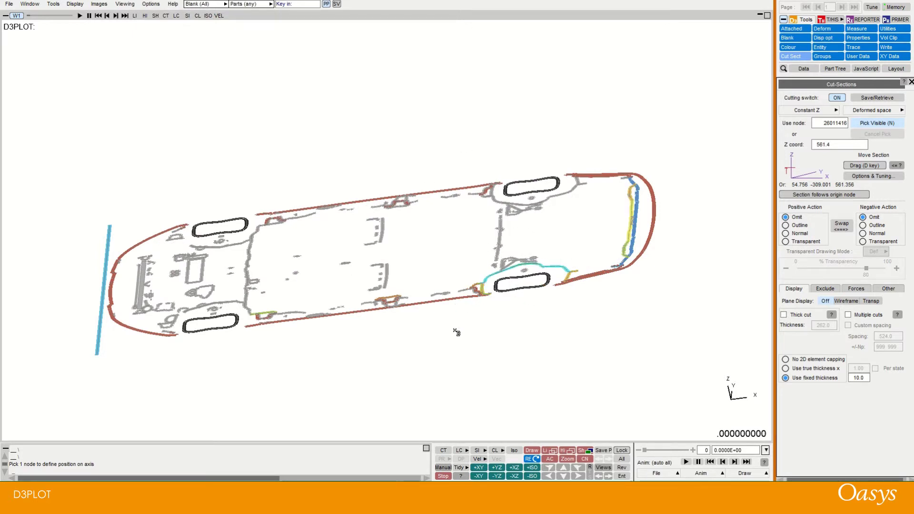
{"action": "key", "text": "z"}
{"action": "scroll", "coordinate": [456, 332], "scroll_direction": "up", "scroll_amount": 1}
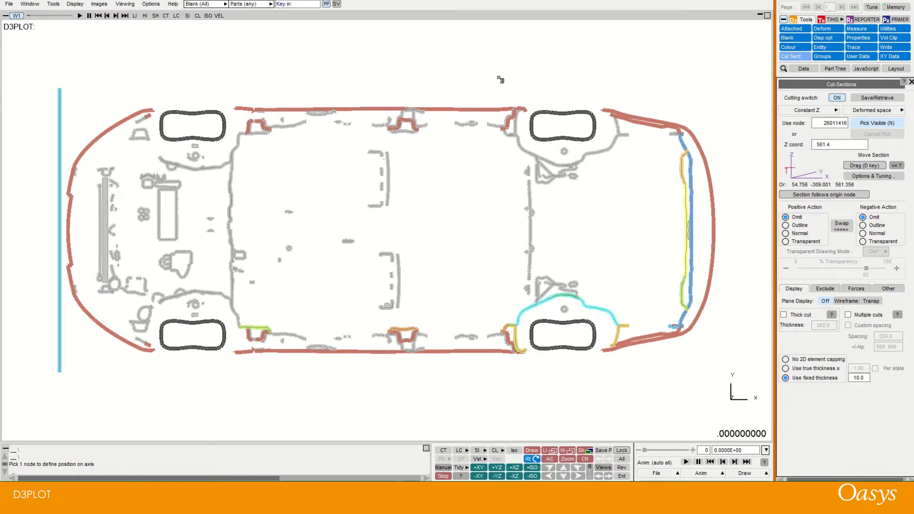
Drag the cut plane up to Z 667.6, checking it edge-on from the side, then back to plan.
{"action": "left_click", "coordinate": [843, 148]}
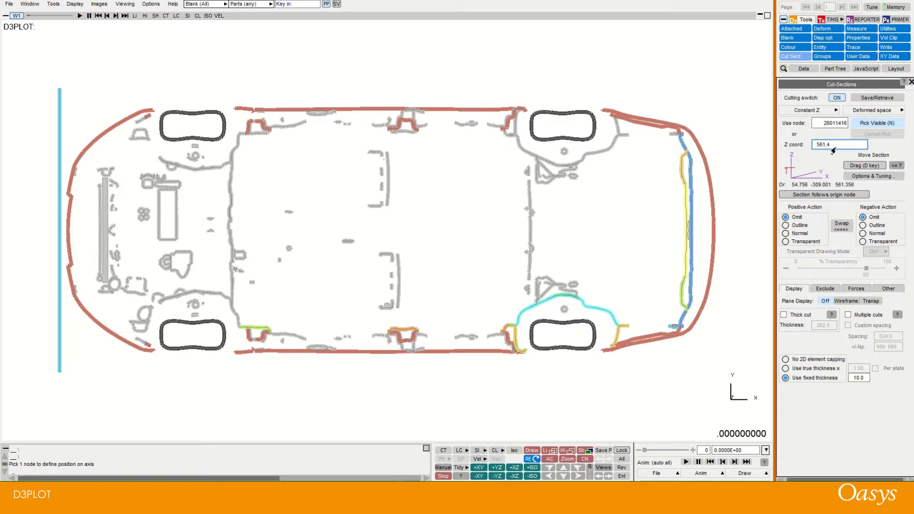
{"action": "key", "text": "Return"}
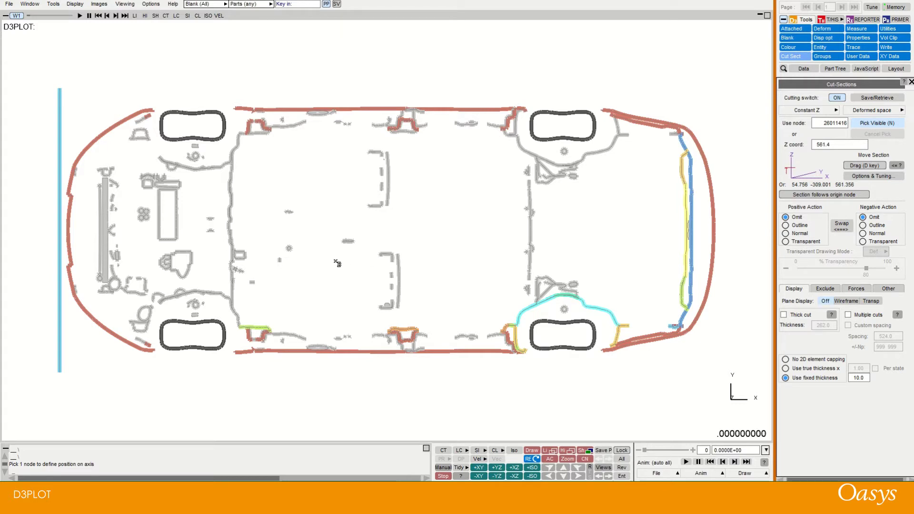
{"action": "key", "text": "d"}
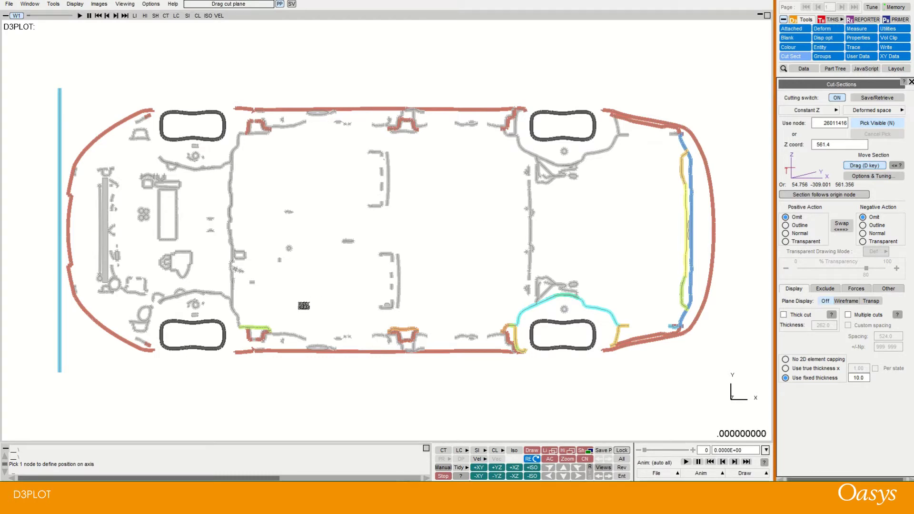
{"action": "mouse_move", "coordinate": [302, 306]}
{"action": "left_mouse_down"}
{"action": "mouse_move", "coordinate": [306, 240]}
{"action": "mouse_move", "coordinate": [305, 299]}
{"action": "left_mouse_up"}
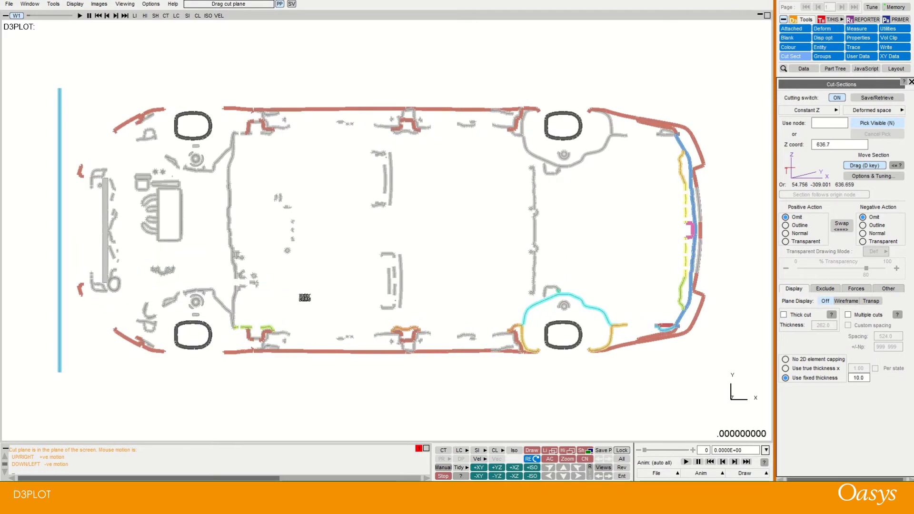
{"action": "key", "text": "y"}
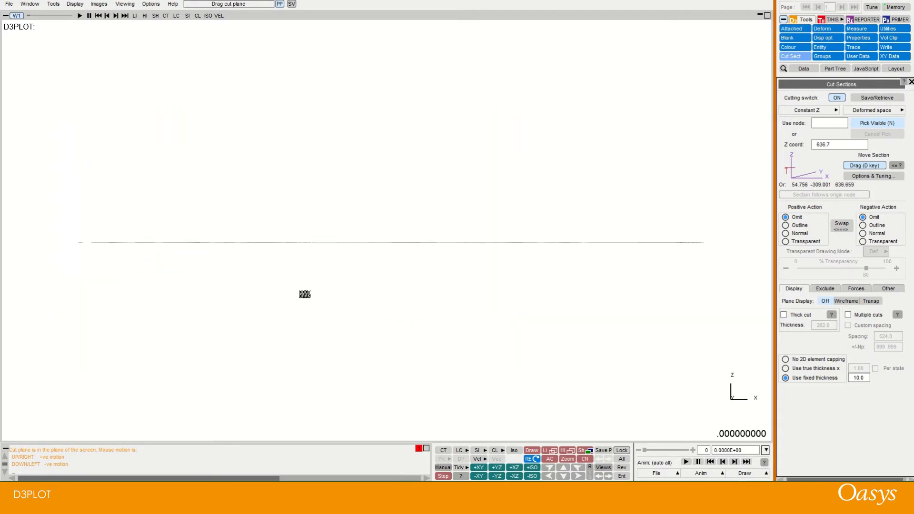
{"action": "left_click_drag", "start_coordinate": [304, 285], "coordinate": [729, 161]}
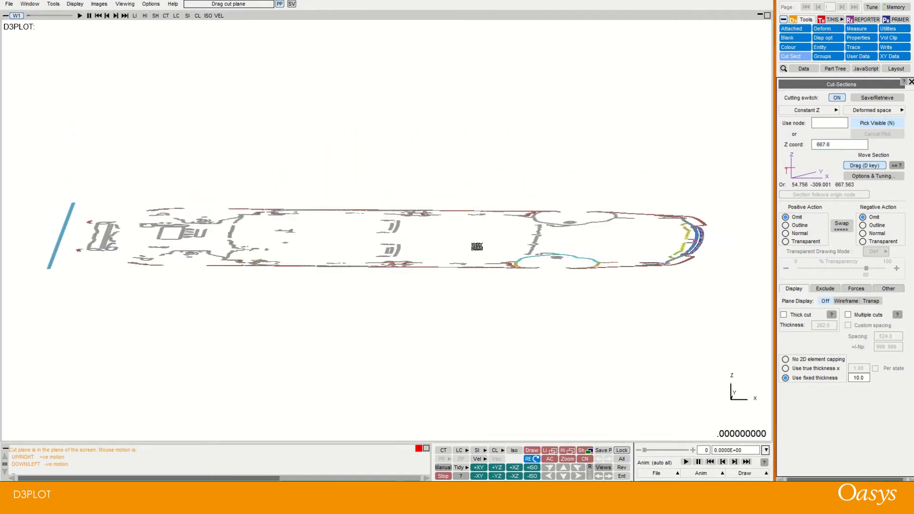
{"action": "key", "text": "z"}
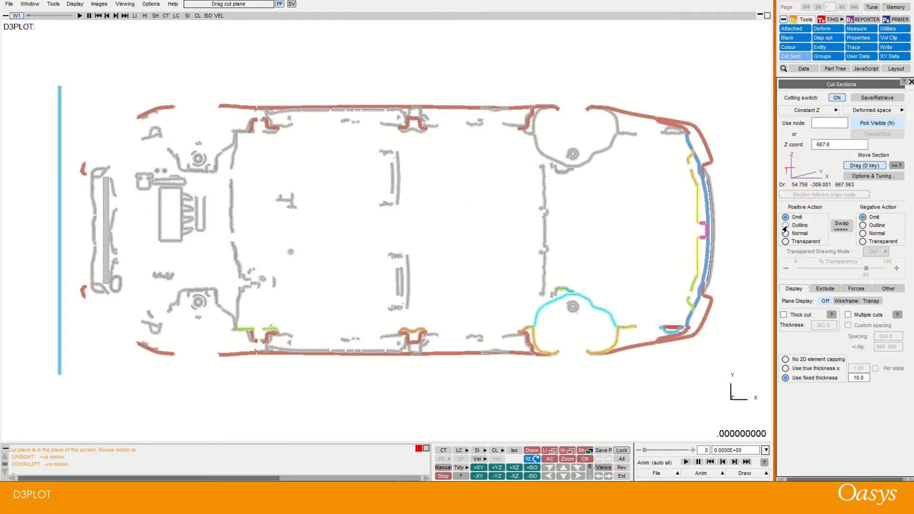
Try outline, shaded and transparent drawing for the positive side of the cut.
{"action": "left_click", "coordinate": [786, 225]}
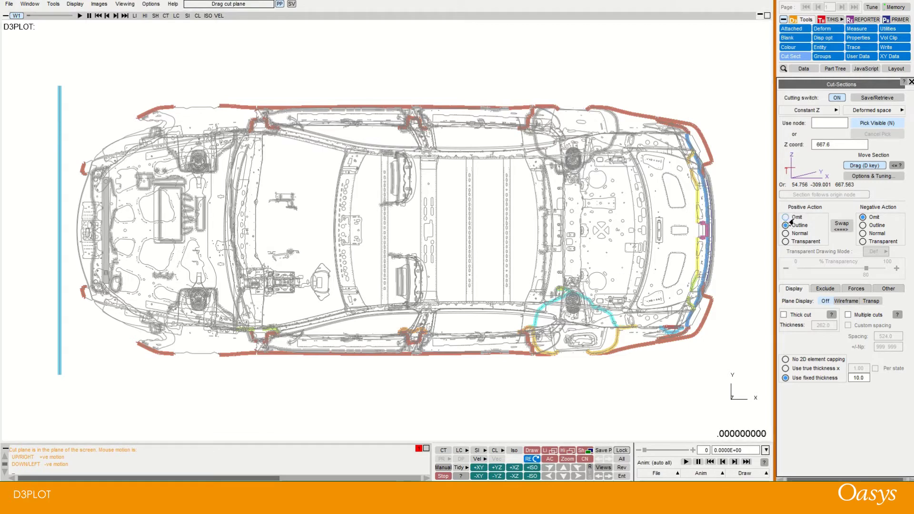
{"action": "left_click_drag", "start_coordinate": [581, 257], "coordinate": [567, 57], "text": "shift"}
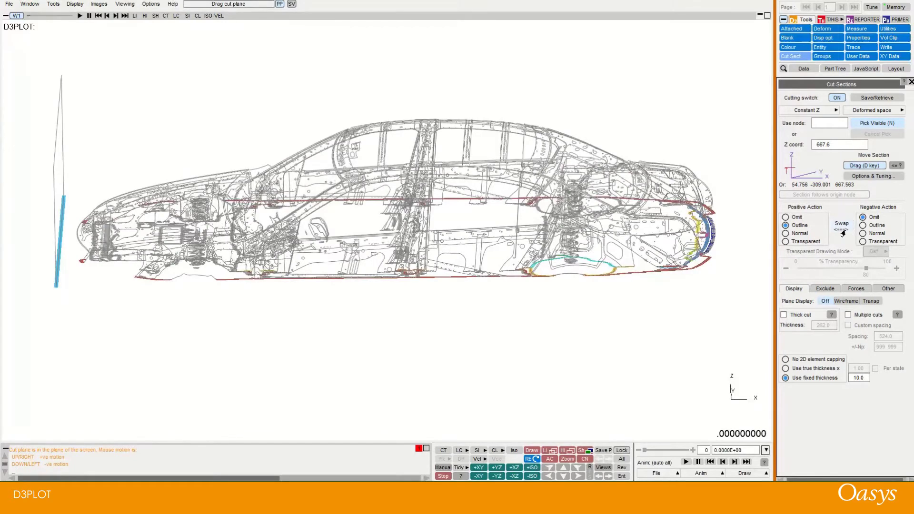
{"action": "left_click", "coordinate": [846, 230]}
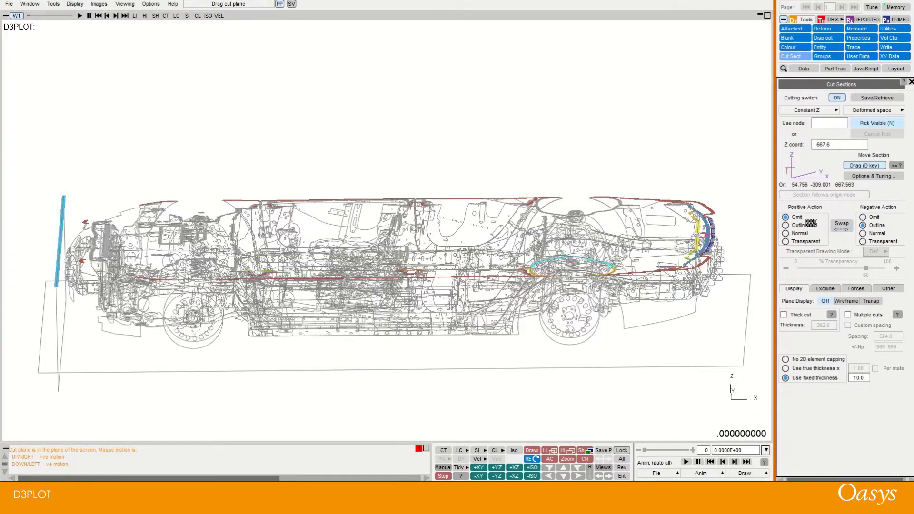
{"action": "left_click", "coordinate": [786, 233]}
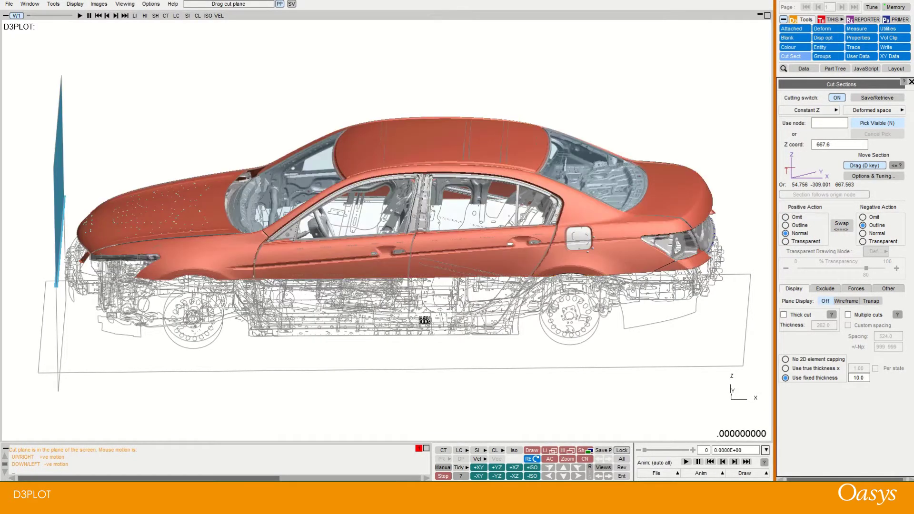
{"action": "left_click", "coordinate": [786, 241]}
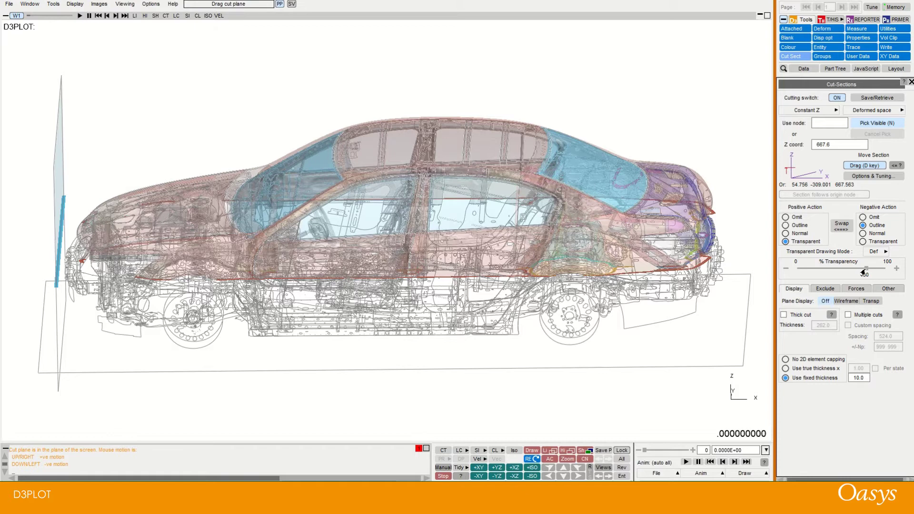
{"action": "left_click_drag", "start_coordinate": [864, 273], "coordinate": [814, 272]}
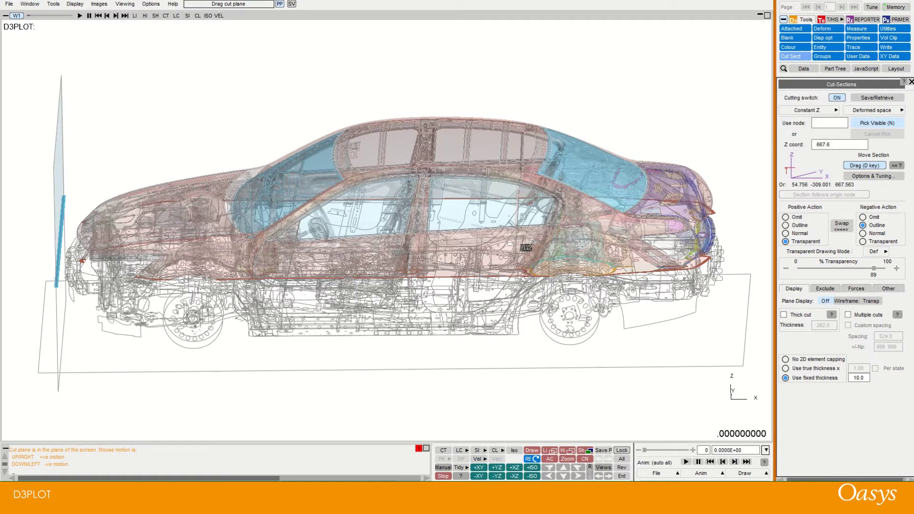
Set Negative Action to Omit instead of Transparent.
{"action": "scroll", "coordinate": [525, 247], "scroll_direction": "down", "scroll_amount": 1}
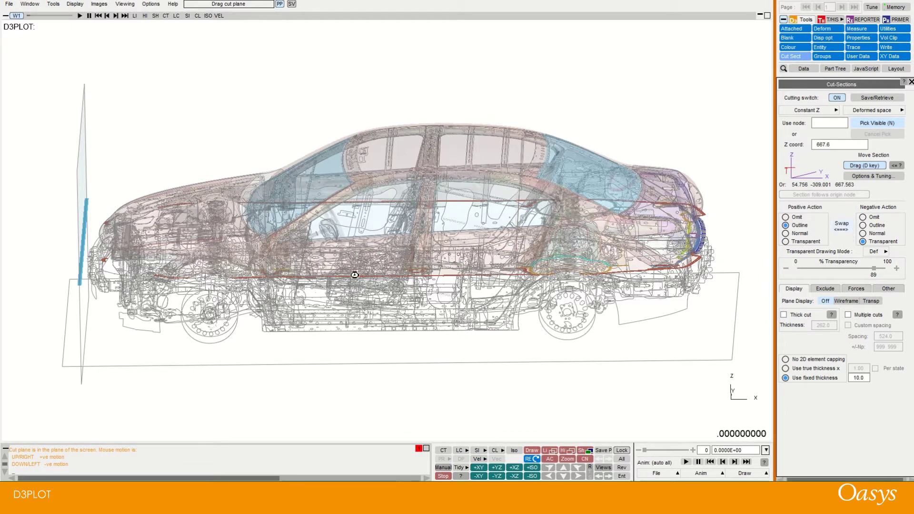
{"action": "scroll", "coordinate": [355, 275], "scroll_direction": "down", "scroll_amount": 1}
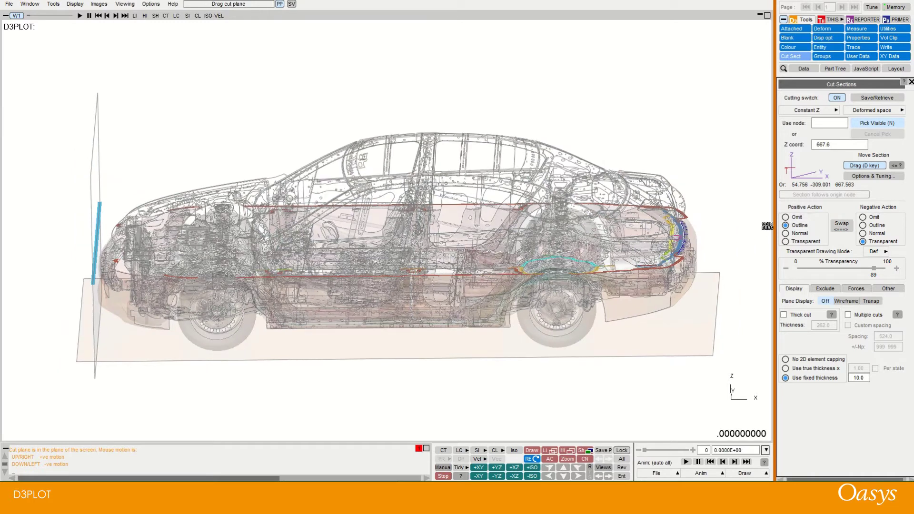
{"action": "left_click", "coordinate": [865, 217]}
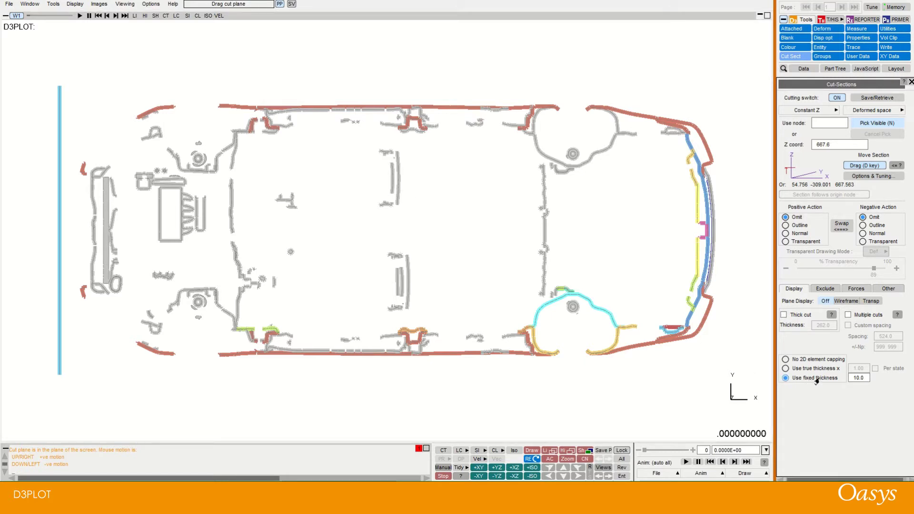
Set fixed section thickness to 50, then switch to true element thickness at 1.00.
{"action": "left_click_drag", "start_coordinate": [848, 381], "coordinate": [871, 382]}
{"action": "type", "text": "50"}
{"action": "key", "text": "Return"}
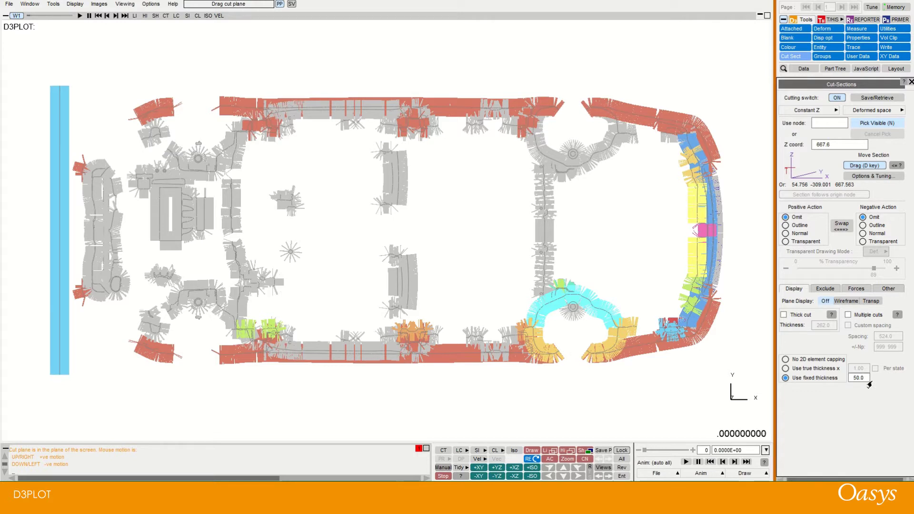
{"action": "left_click", "coordinate": [785, 369]}
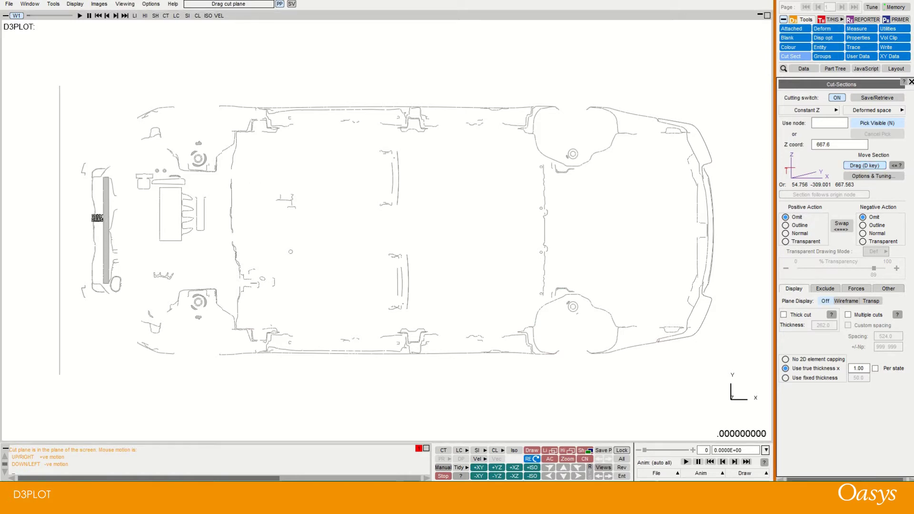
Drag the cut plane down to Z 468.0 and briefly view the drag help box.
{"action": "scroll", "coordinate": [81, 182], "scroll_direction": "up", "scroll_amount": 5}
{"action": "left_click_drag", "start_coordinate": [81, 182], "coordinate": [223, 164]}
{"action": "scroll", "coordinate": [48, 158], "scroll_direction": "up", "scroll_amount": 8}
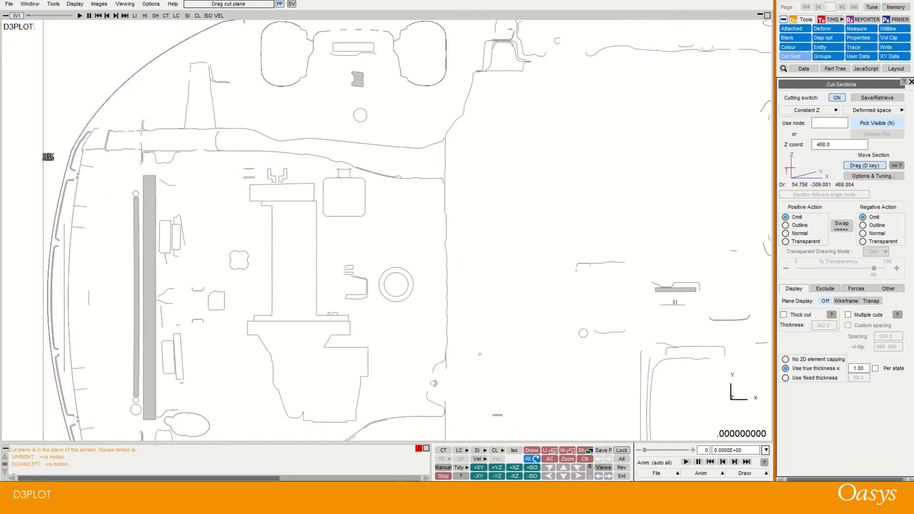
{"action": "scroll", "coordinate": [48, 157], "scroll_direction": "up", "scroll_amount": 2}
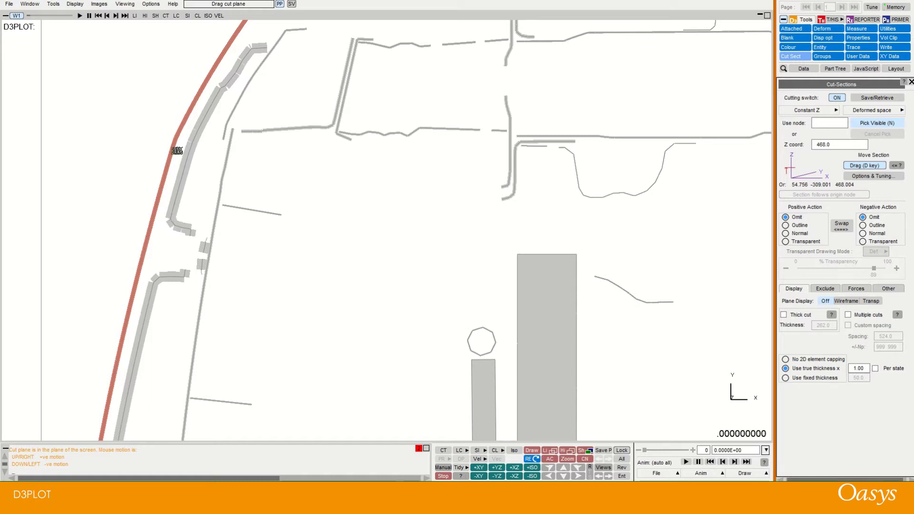
{"action": "scroll", "coordinate": [136, 167], "scroll_direction": "down", "scroll_amount": 8}
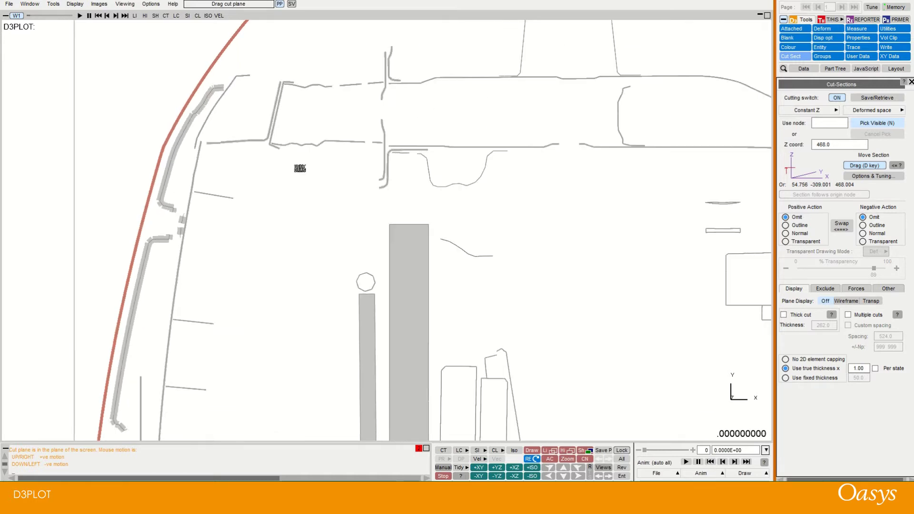
{"action": "scroll", "coordinate": [335, 163], "scroll_direction": "down", "scroll_amount": 6}
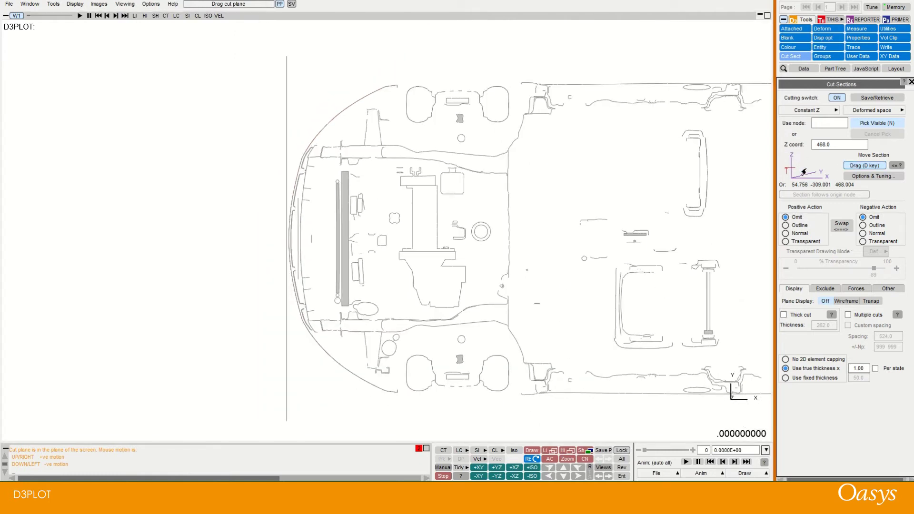
{"action": "scroll", "coordinate": [181, 114], "scroll_direction": "down", "scroll_amount": 5}
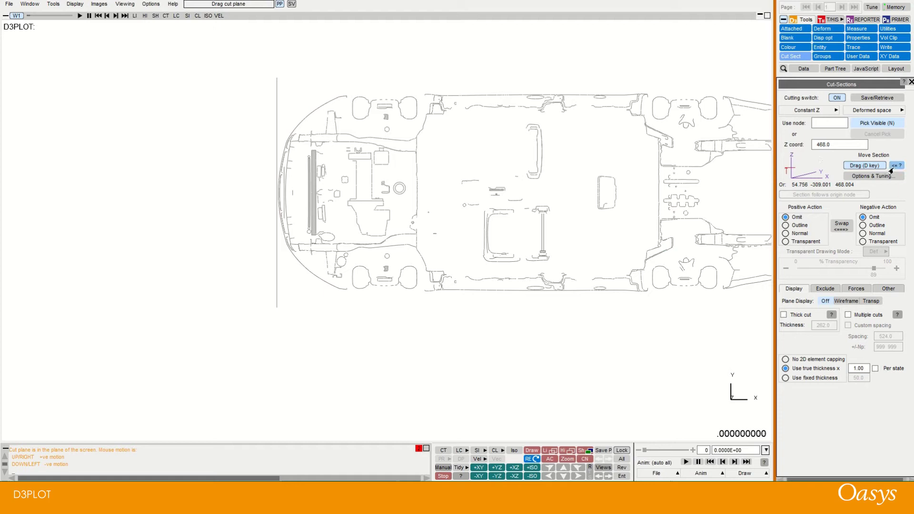
{"action": "left_click", "coordinate": [894, 166]}
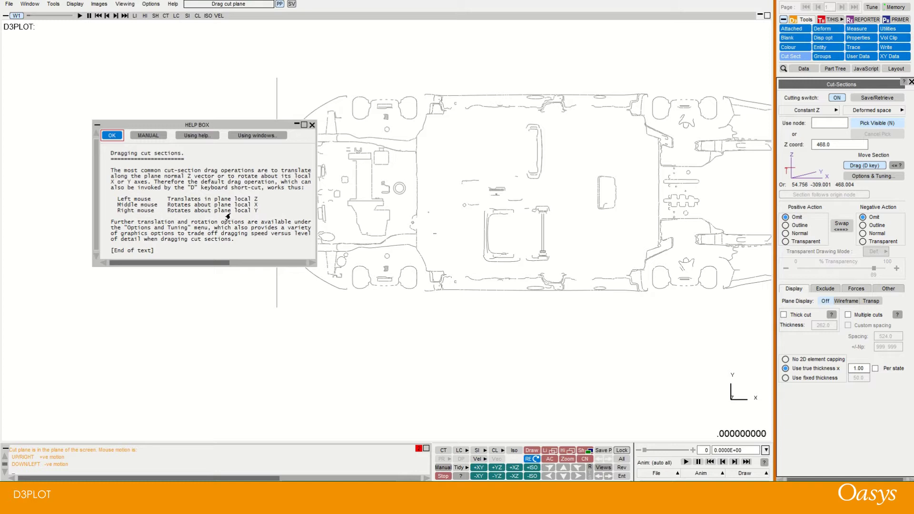
{"action": "left_click", "coordinate": [112, 135]}
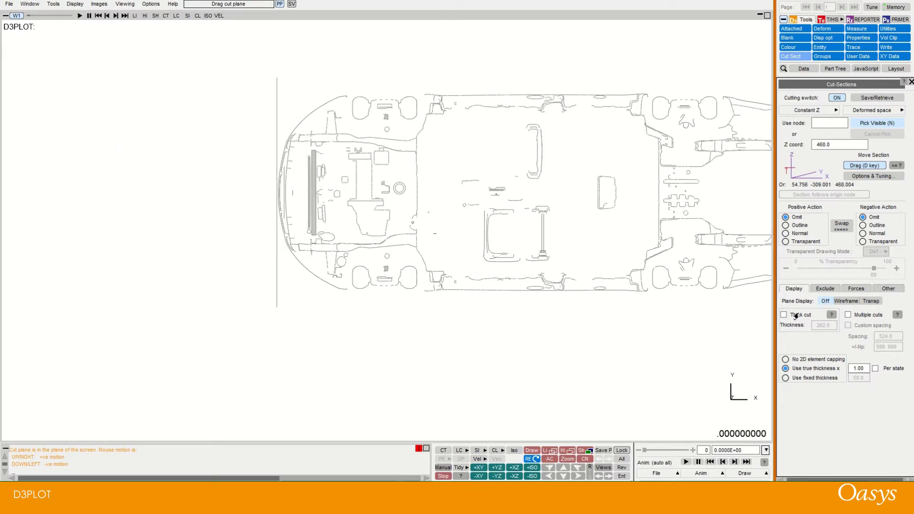
Show the plane as wireframe, shift it to Z 462.4, and tilt its X axis to 0.989, -0.031, -0.146.
{"action": "left_click", "coordinate": [839, 301]}
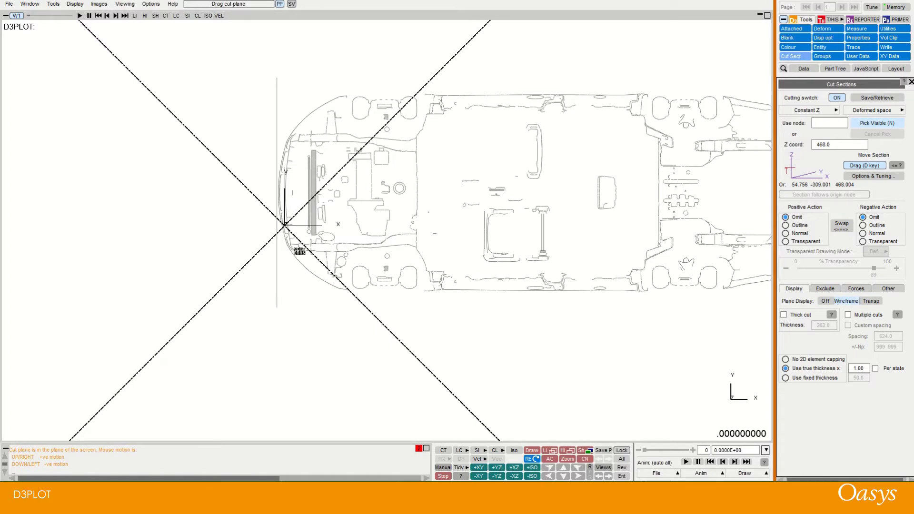
{"action": "left_click_drag", "start_coordinate": [310, 282], "coordinate": [298, 71]}
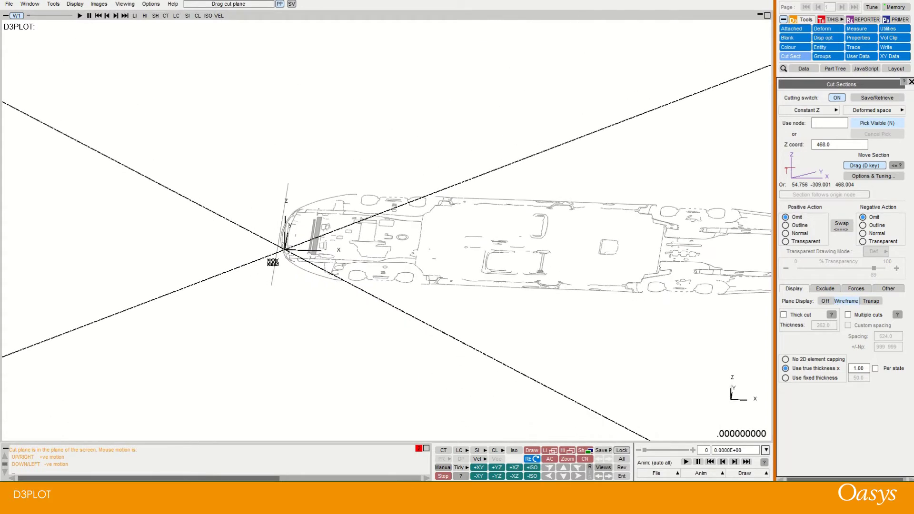
{"action": "scroll", "coordinate": [278, 257], "scroll_direction": "up", "scroll_amount": 3}
{"action": "scroll", "coordinate": [319, 239], "scroll_direction": "up", "scroll_amount": 4}
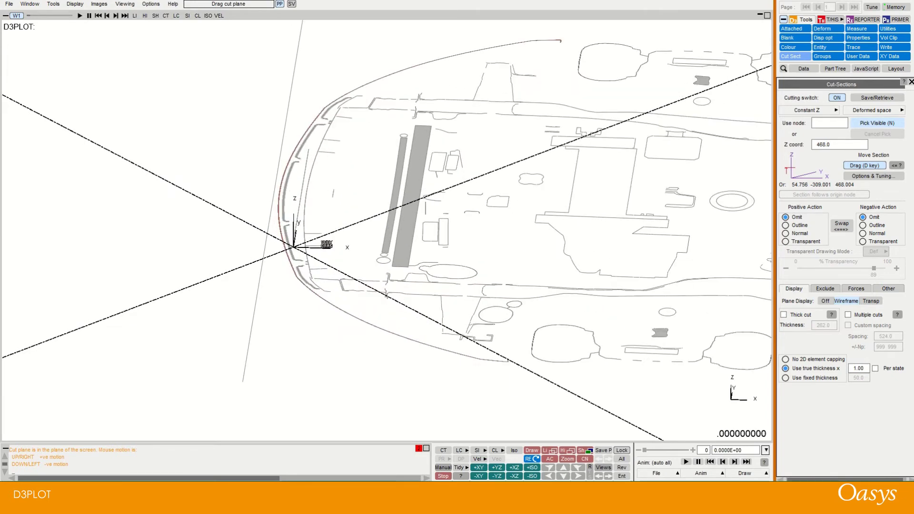
{"action": "scroll", "coordinate": [293, 228], "scroll_direction": "up", "scroll_amount": 3}
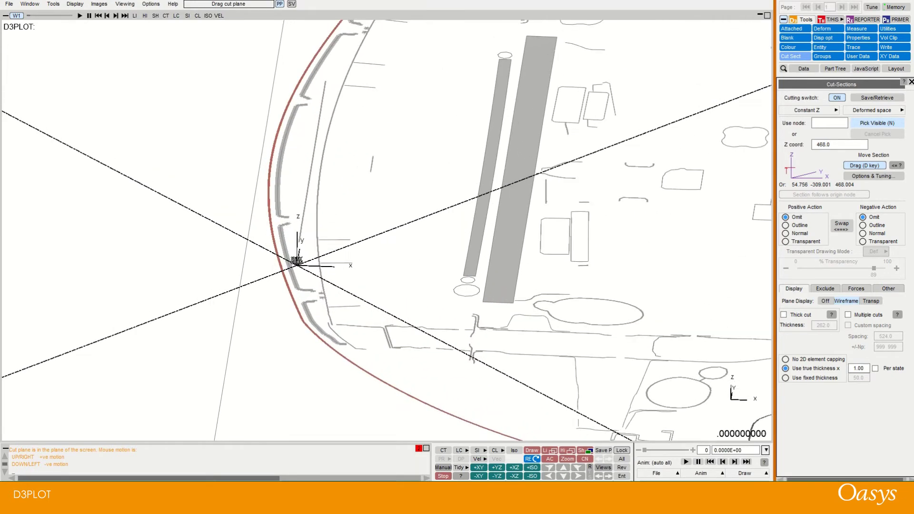
{"action": "scroll", "coordinate": [306, 139], "scroll_direction": "down", "scroll_amount": 3}
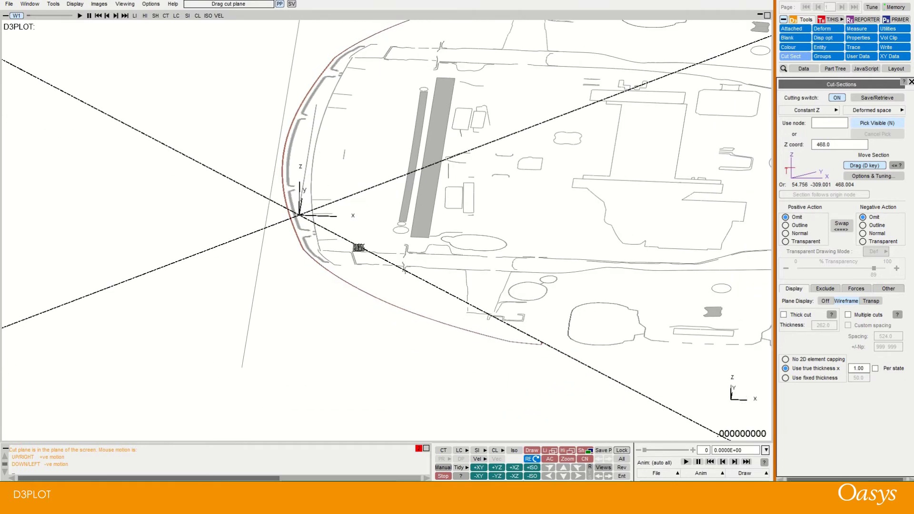
{"action": "left_click_drag", "start_coordinate": [328, 251], "coordinate": [328, 255]}
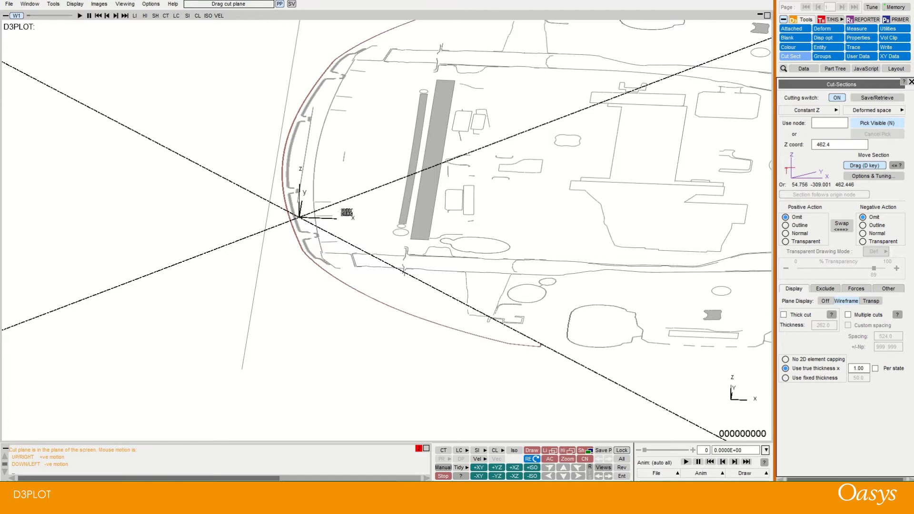
{"action": "left_click_drag", "start_coordinate": [345, 210], "coordinate": [567, 251]}
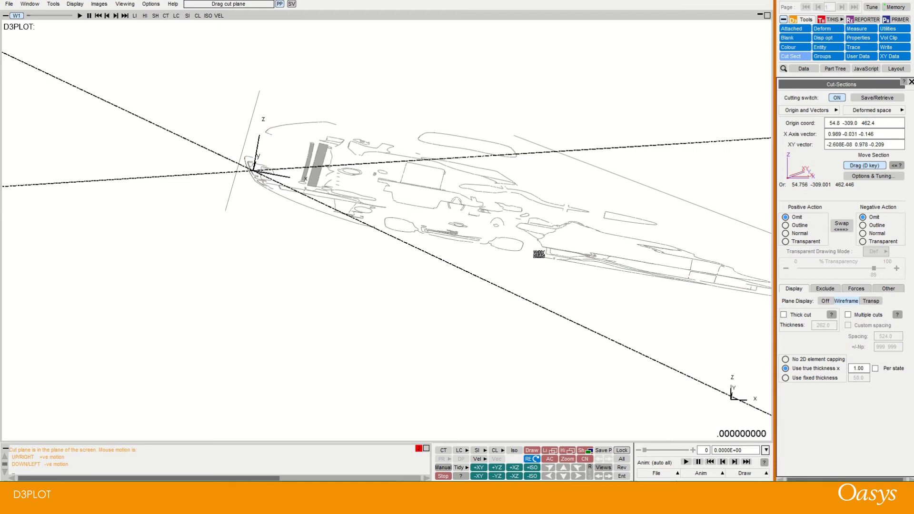
Turn on Thick cut with a slice thickness of 100.
{"action": "left_click", "coordinate": [783, 315]}
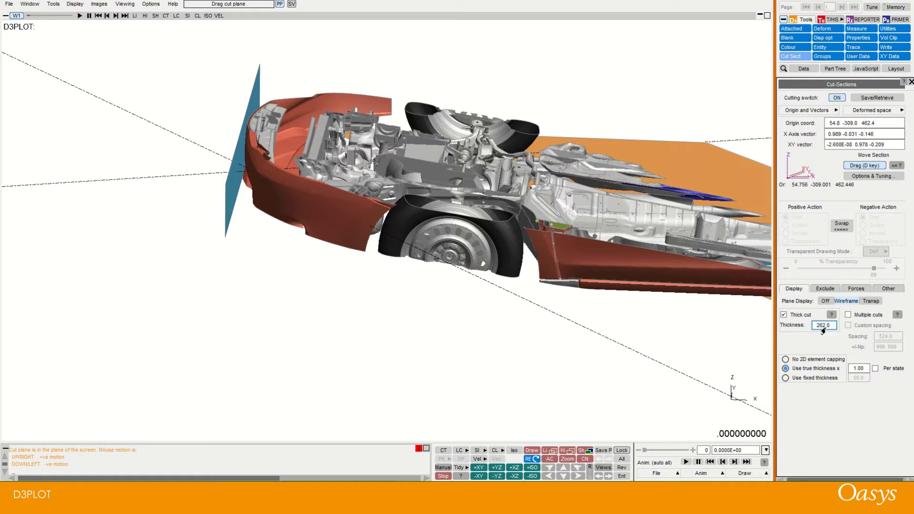
{"action": "left_click_drag", "start_coordinate": [816, 327], "coordinate": [832, 329]}
{"action": "key", "text": "Return"}
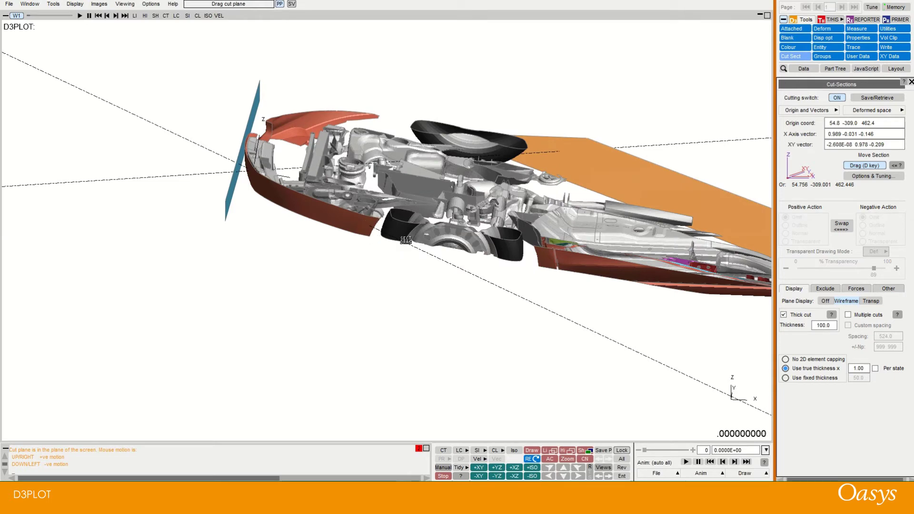
Inspect the tilted slice by orbiting and snapping to side and isometric views.
{"action": "scroll", "coordinate": [373, 191], "scroll_direction": "down", "scroll_amount": 5}
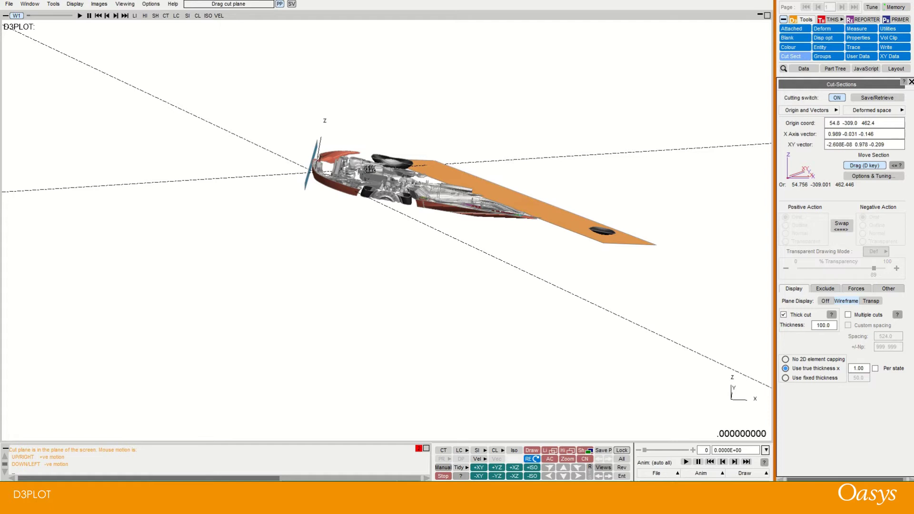
{"action": "middle_click_drag", "start_coordinate": [364, 170], "coordinate": [281, 299]}
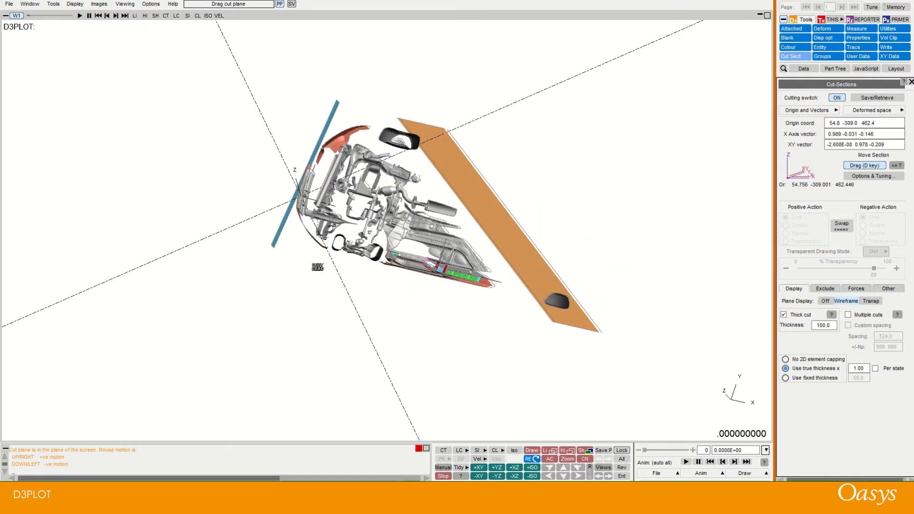
{"action": "key", "text": "y"}
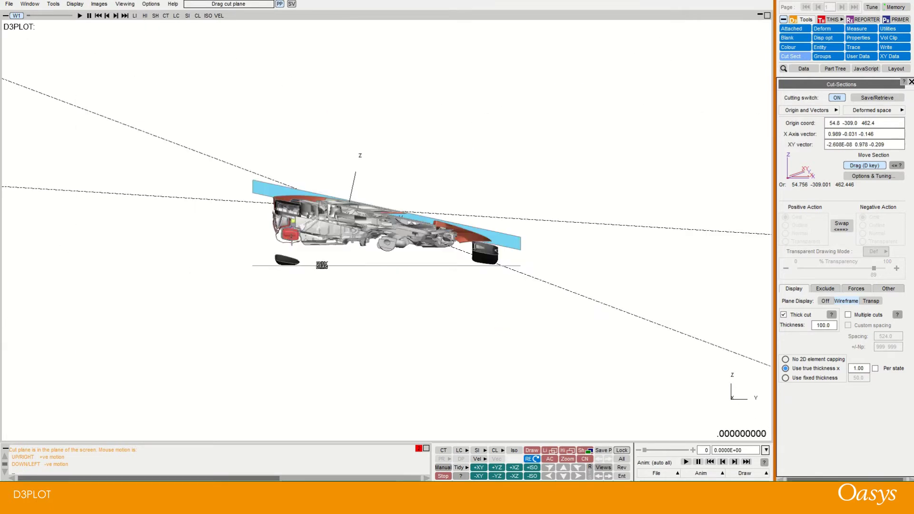
{"action": "key", "text": "i"}
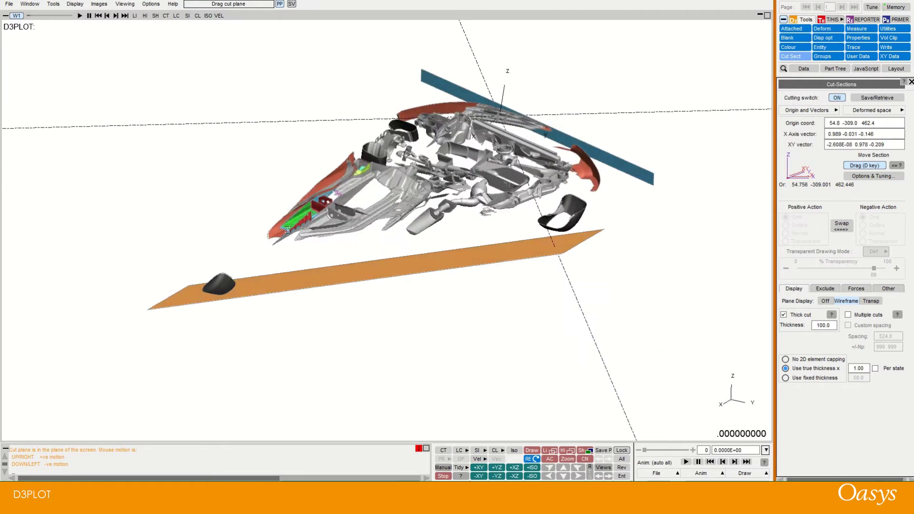
{"action": "middle_click_drag", "start_coordinate": [287, 229], "coordinate": [296, 223]}
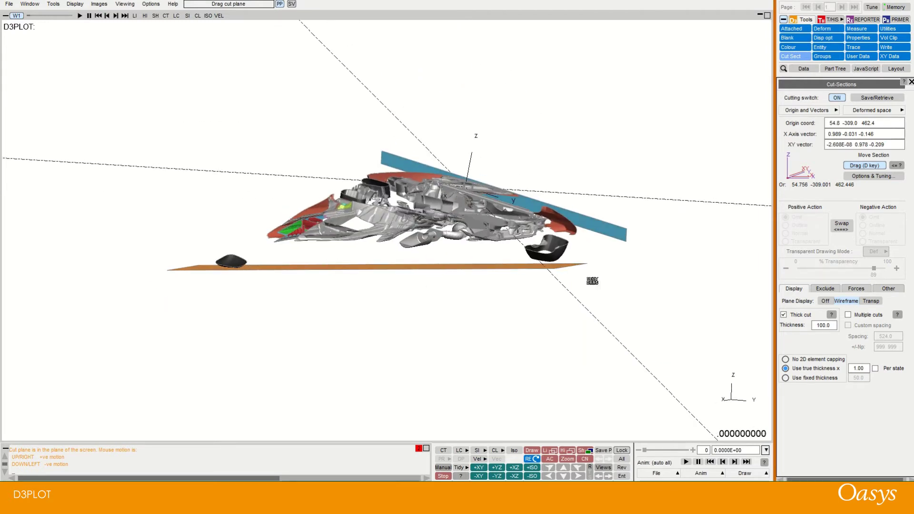
On the Other tab, use View on plane, then Location plot for the tilted cut.
{"action": "left_click", "coordinate": [885, 290]}
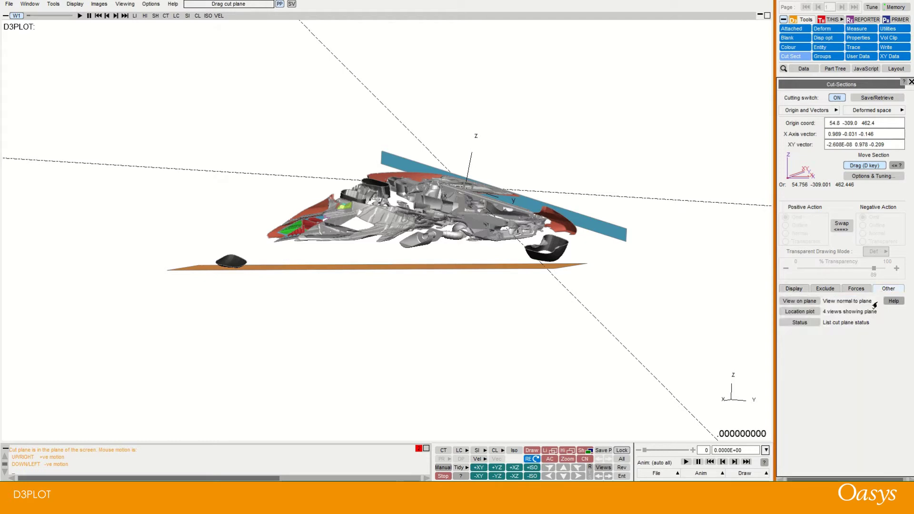
{"action": "left_click", "coordinate": [803, 302]}
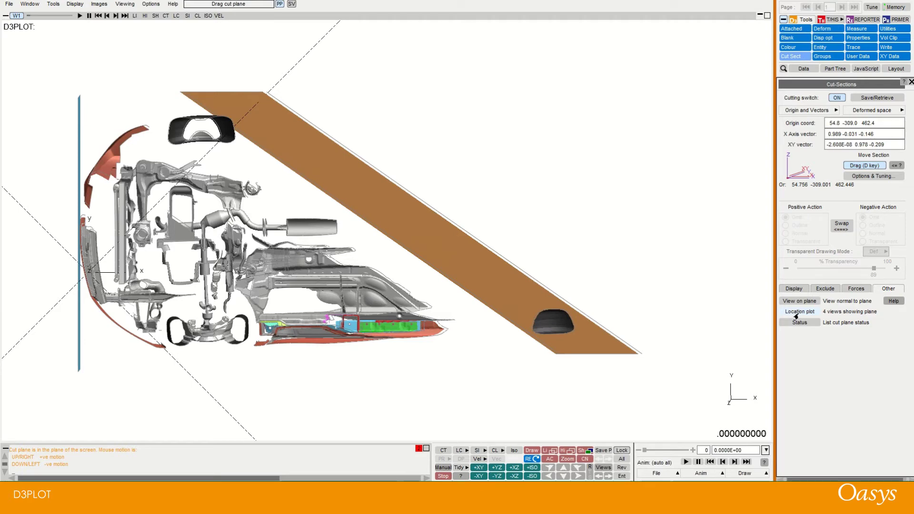
{"action": "left_click", "coordinate": [799, 312]}
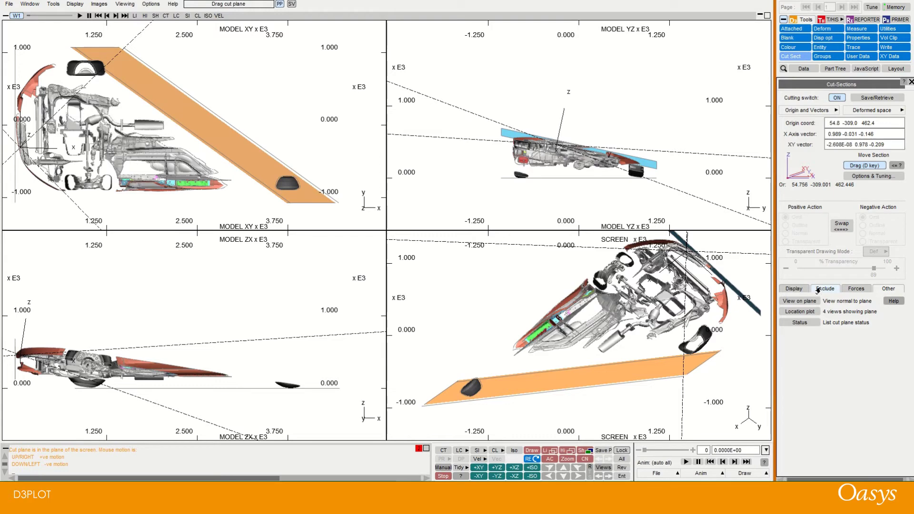
Turn off the thick slice and define the cut as constant Y at 0.
{"action": "left_click", "coordinate": [792, 289]}
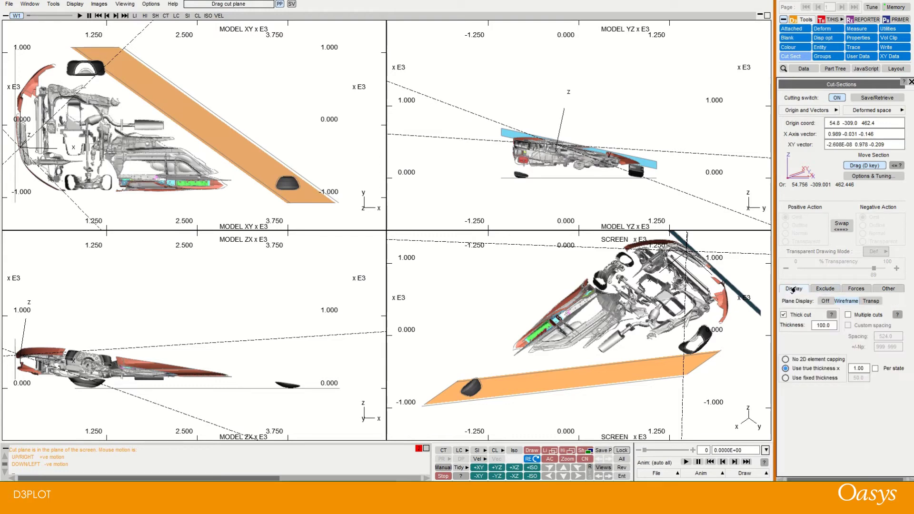
{"action": "left_click", "coordinate": [783, 315]}
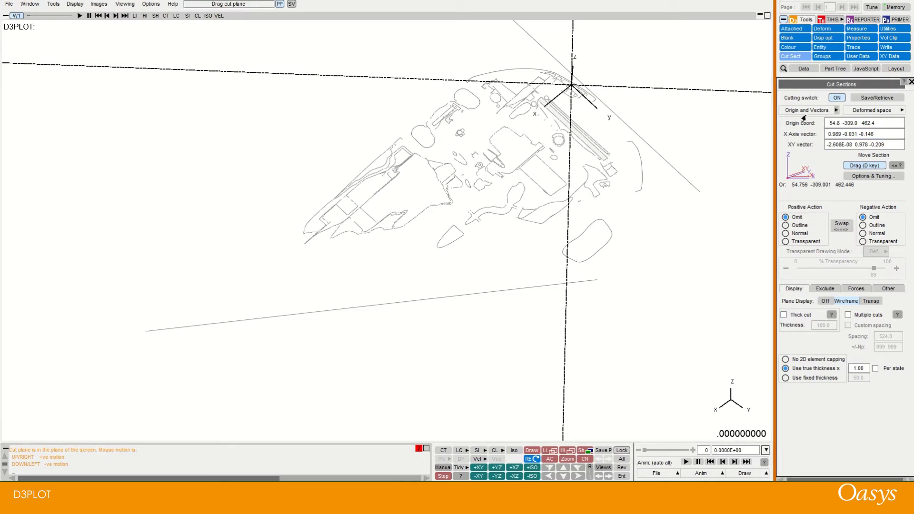
{"action": "left_click", "coordinate": [832, 111]}
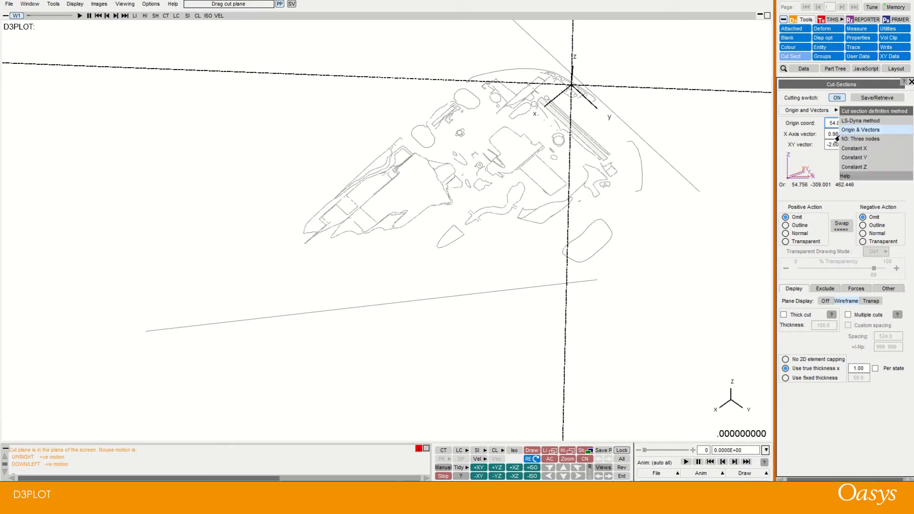
{"action": "left_click", "coordinate": [857, 158]}
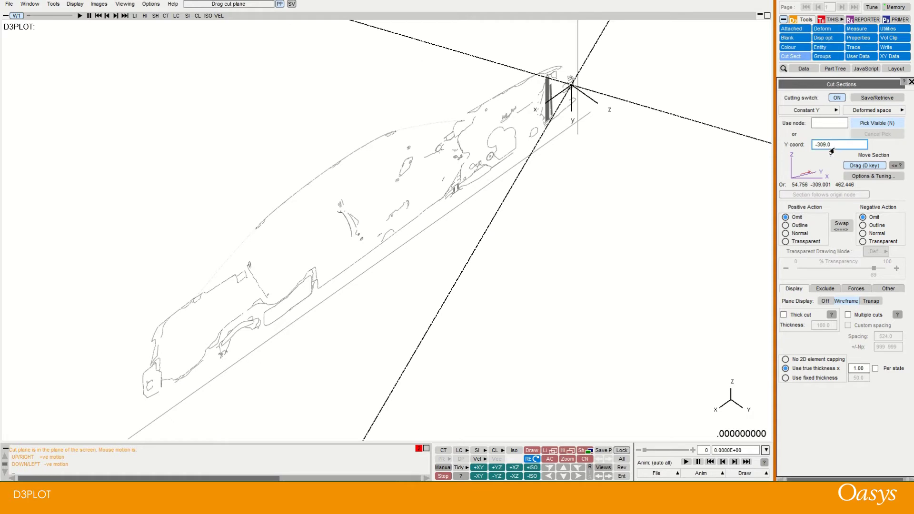
{"action": "left_click_drag", "start_coordinate": [833, 145], "coordinate": [806, 150]}
{"action": "type", "text": "0"}
{"action": "key", "text": "Return"}
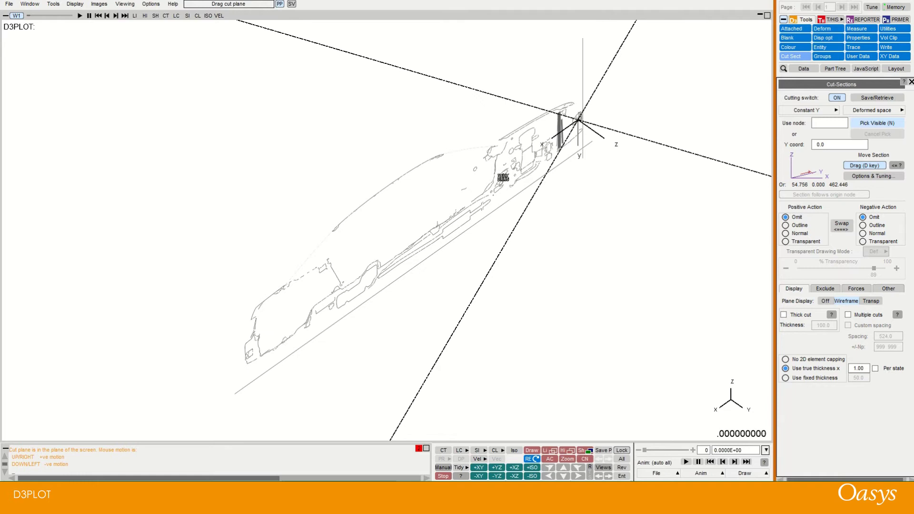
Show the section side-on in the XZ view with the cut plane display off.
{"action": "left_click", "coordinate": [498, 177]}
{"action": "key", "text": "x"}
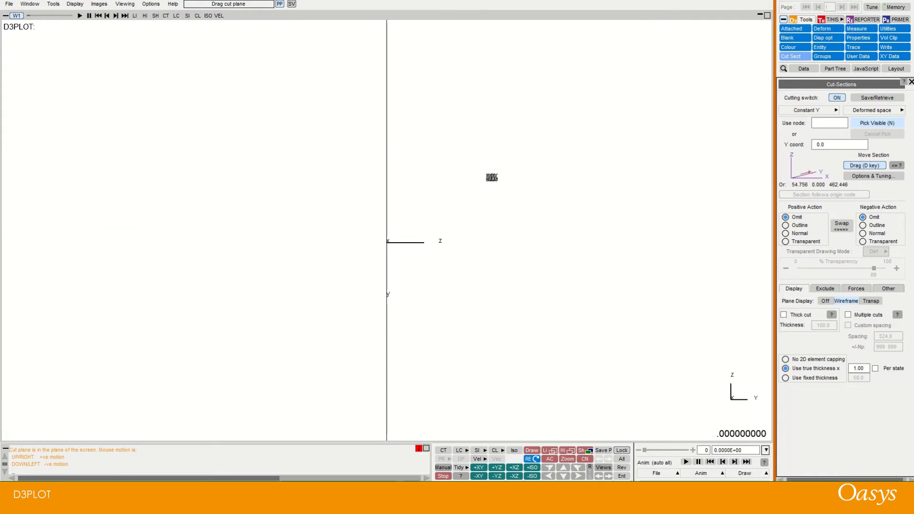
{"action": "key", "text": "y"}
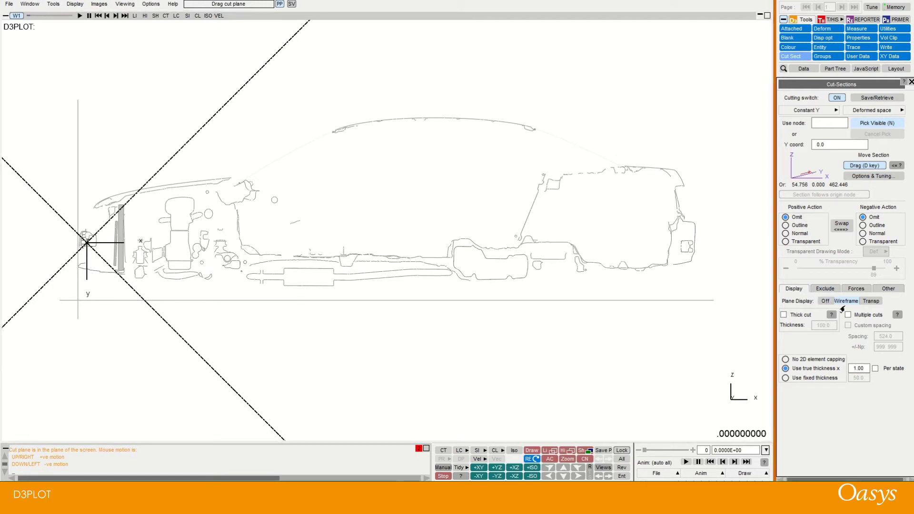
{"action": "left_click", "coordinate": [825, 301]}
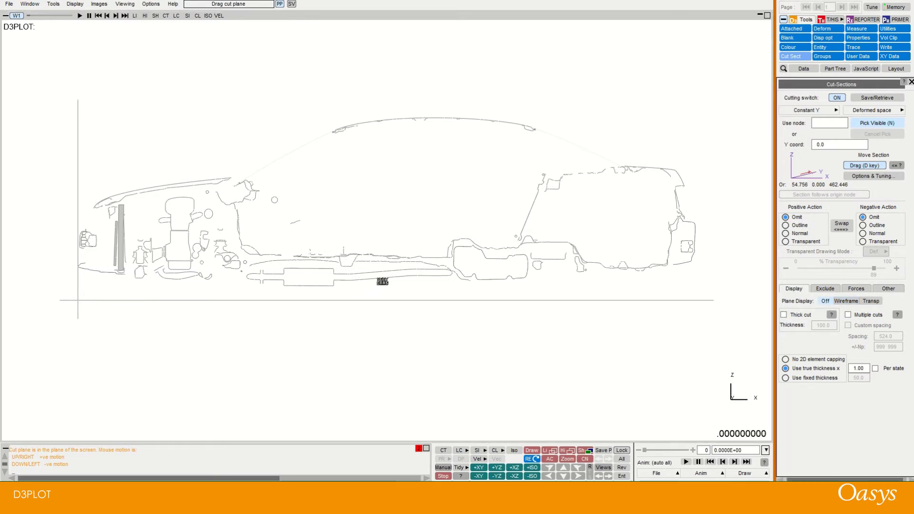
Enable multiple parallel Y cuts spaced 100 apart and tilt the view into 3D.
{"action": "left_click", "coordinate": [848, 315]}
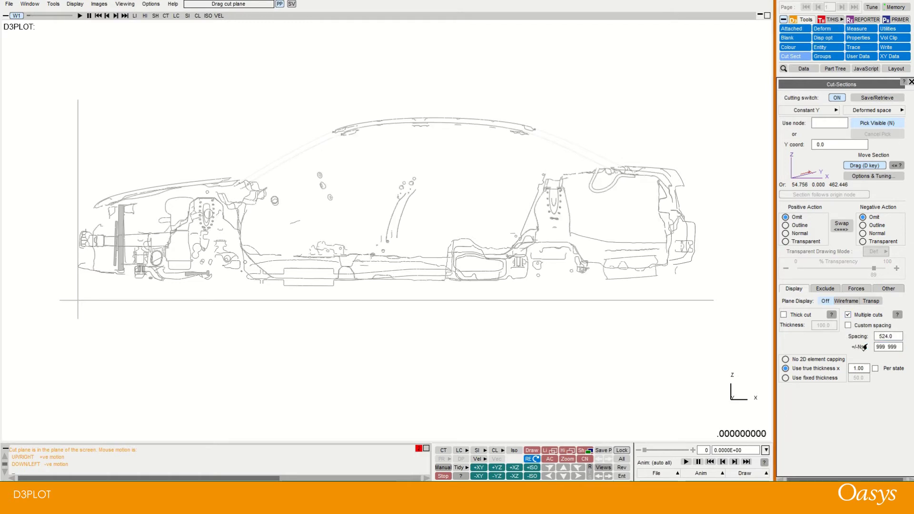
{"action": "left_click", "coordinate": [877, 347]}
{"action": "left_click", "coordinate": [879, 338]}
{"action": "left_click_drag", "start_coordinate": [896, 340], "coordinate": [879, 338]}
{"action": "type", "text": "100"}
{"action": "key", "text": "Return"}
{"action": "left_click_drag", "start_coordinate": [328, 179], "coordinate": [337, 145]}
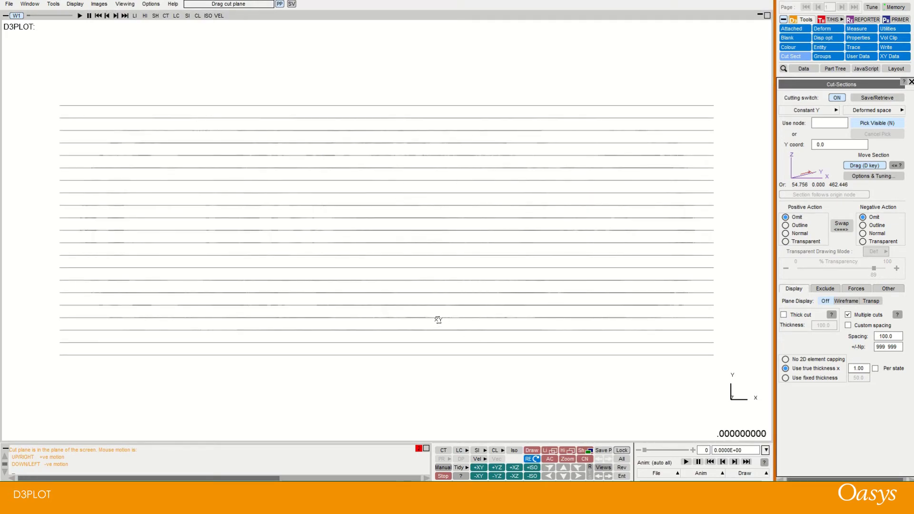
{"action": "left_click_drag", "start_coordinate": [438, 320], "coordinate": [354, 204]}
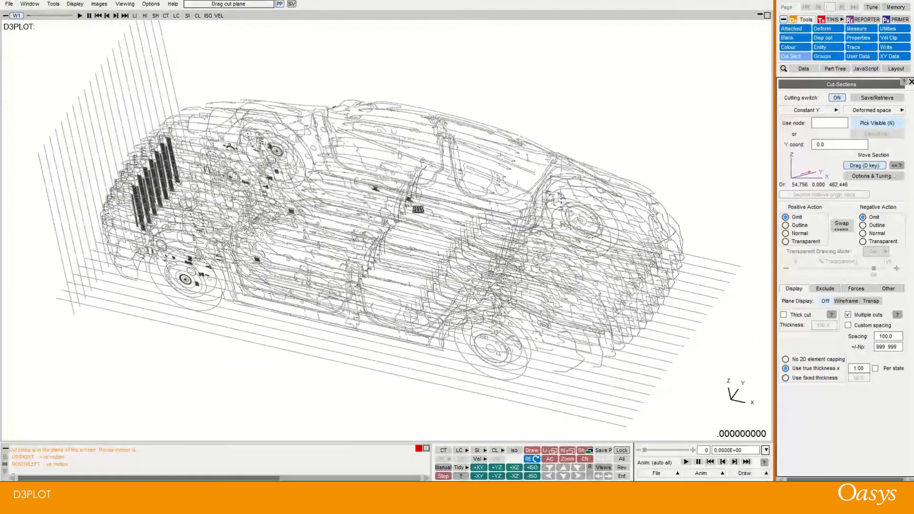
Switch to custom cut spacing and add cut positions at 800 and -800.
{"action": "left_click", "coordinate": [849, 325]}
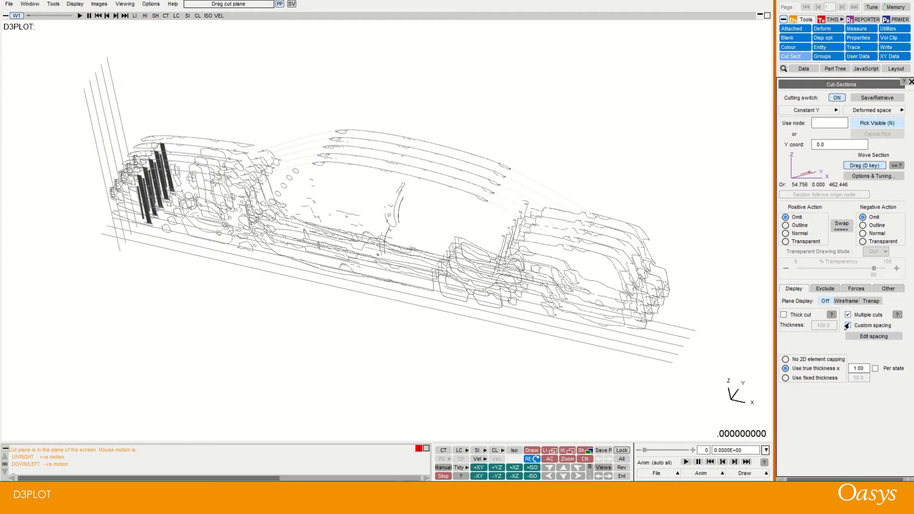
{"action": "left_click", "coordinate": [858, 339]}
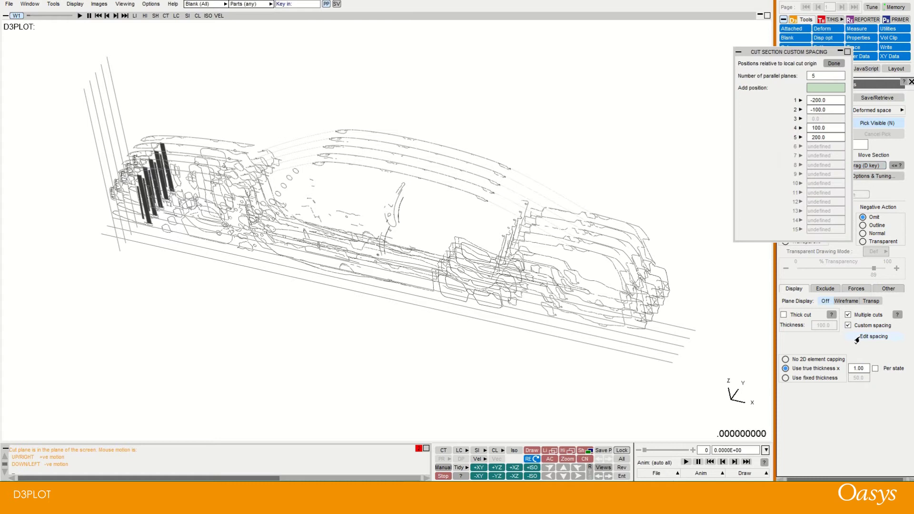
{"action": "left_click_drag", "start_coordinate": [775, 55], "coordinate": [514, 104]}
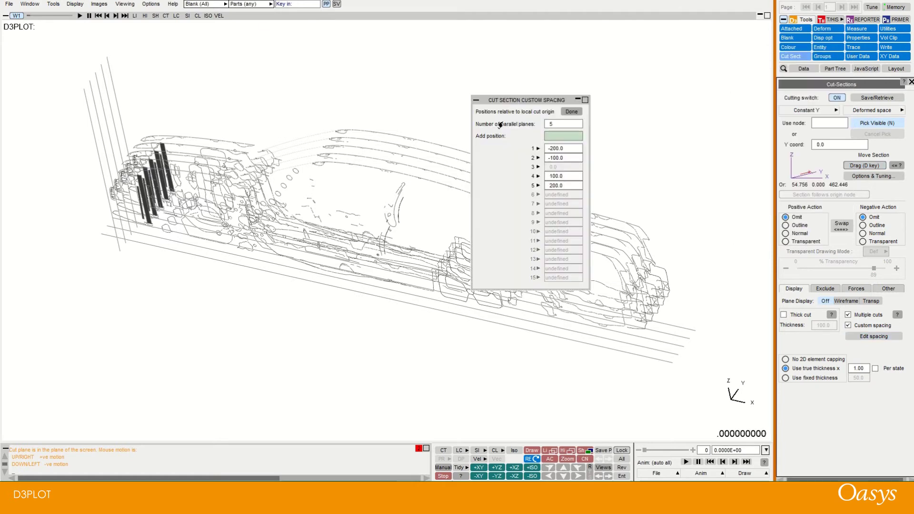
{"action": "left_click", "coordinate": [548, 124]}
{"action": "left_click", "coordinate": [545, 136]}
{"action": "left_click", "coordinate": [549, 124]}
{"action": "left_click", "coordinate": [556, 137]}
{"action": "type", "text": "800"}
{"action": "key", "text": "Return"}
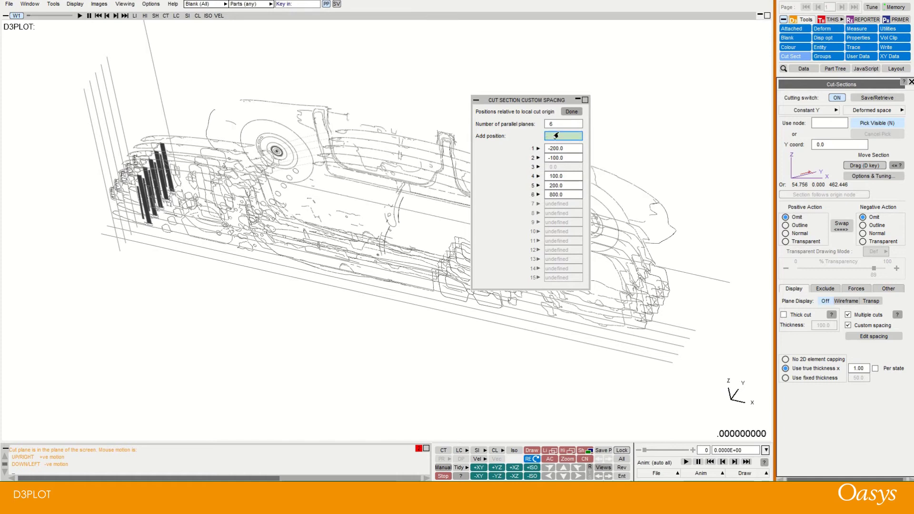
{"action": "type", "text": "-800"}
{"action": "key", "text": "Return"}
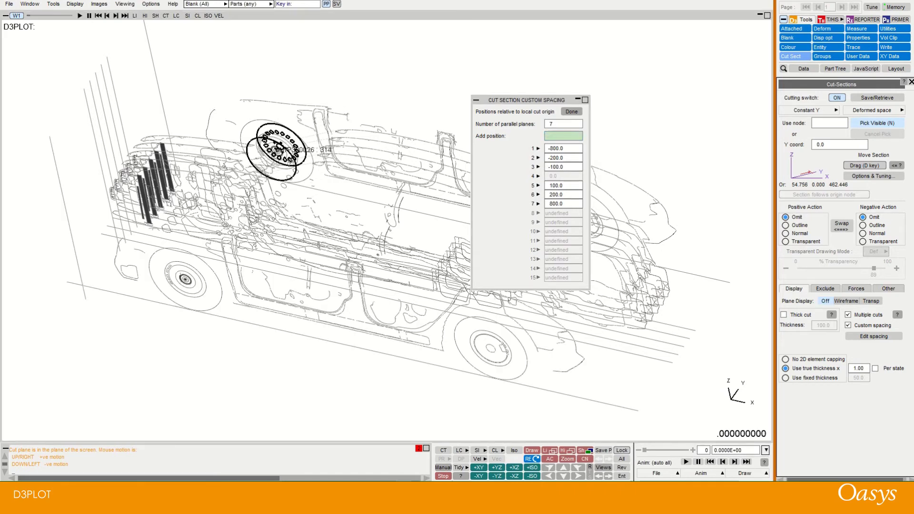
Clear the -100 cut position and delete the 100 position row.
{"action": "left_click_drag", "start_coordinate": [296, 153], "coordinate": [238, 285]}
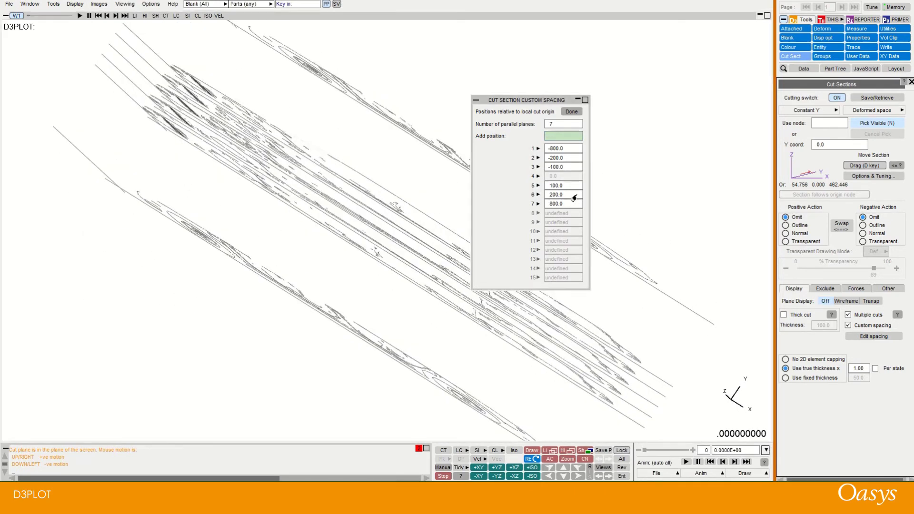
{"action": "left_click", "coordinate": [557, 168]}
{"action": "double_click", "coordinate": [557, 167]}
{"action": "key", "text": "BackSpace"}
{"action": "left_click", "coordinate": [549, 182]}
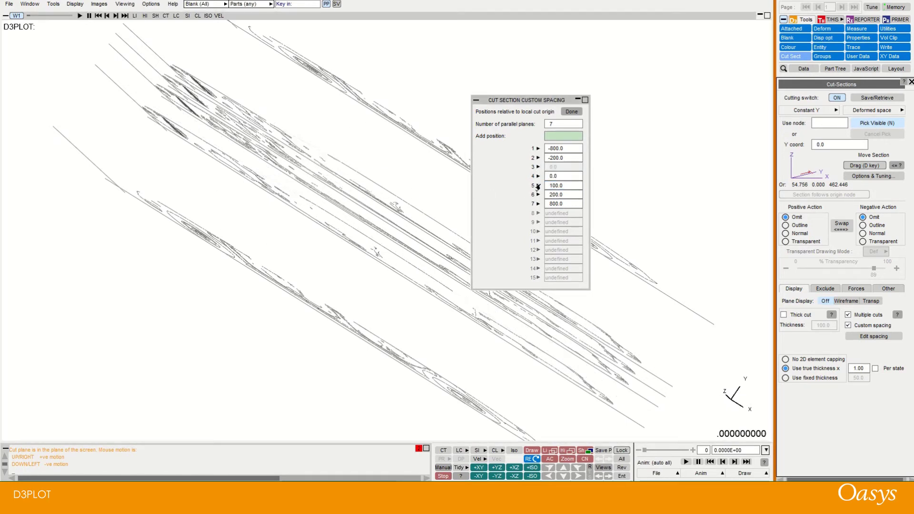
{"action": "left_click", "coordinate": [538, 186]}
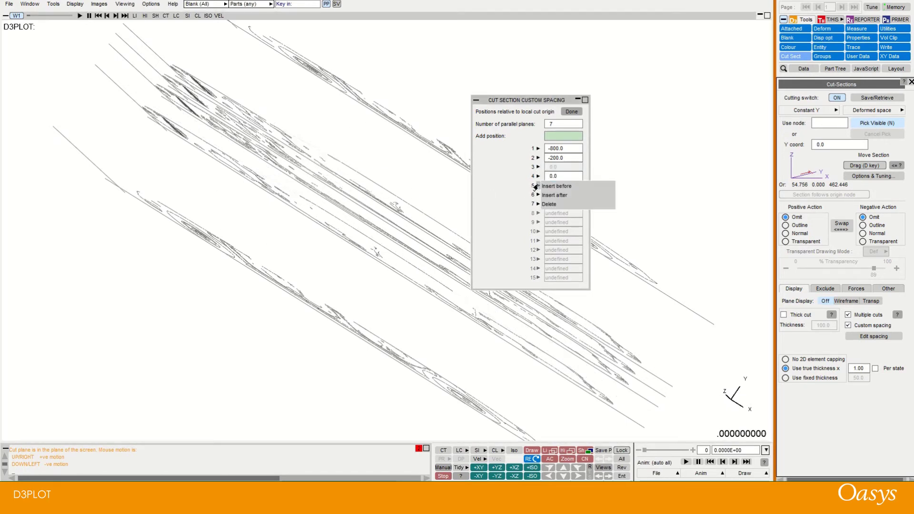
{"action": "left_click", "coordinate": [549, 204]}
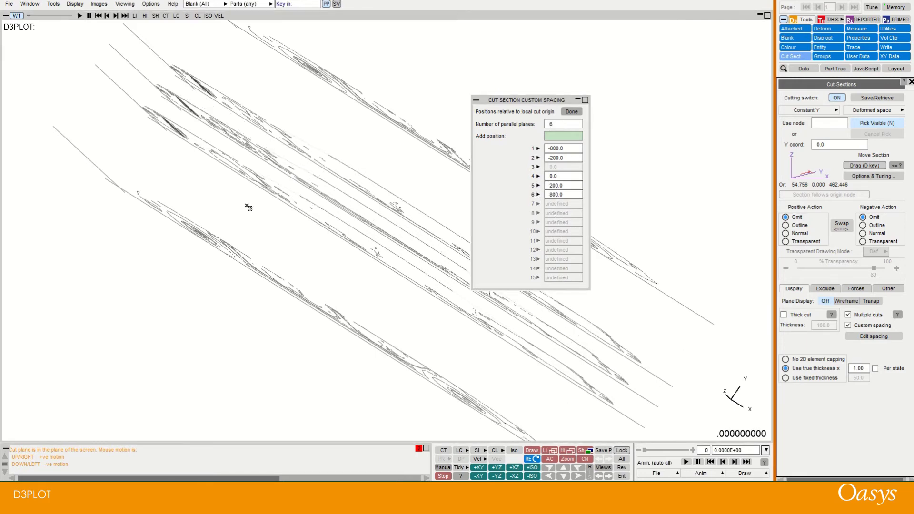
Apply the custom cut positions and close the spacing editor, inspecting the cuts obliquely.
{"action": "left_click_drag", "start_coordinate": [245, 204], "coordinate": [632, 93]}
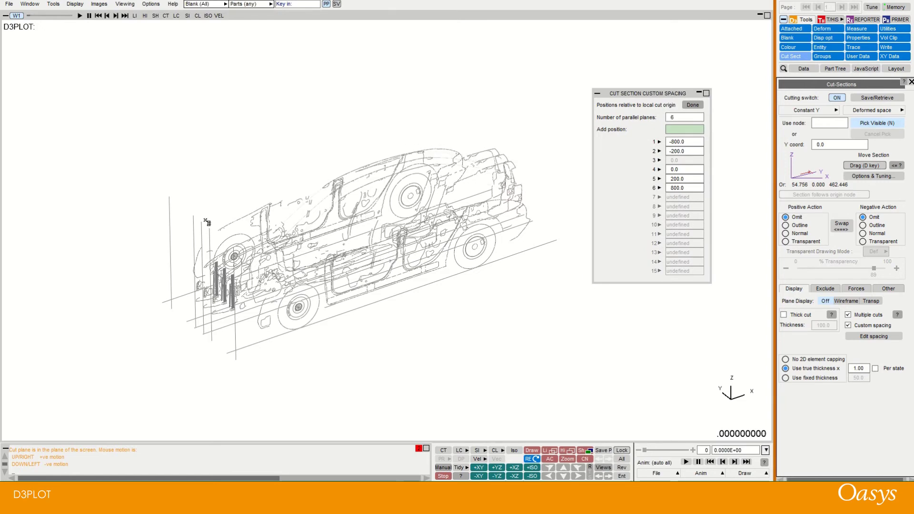
{"action": "scroll", "coordinate": [403, 232], "scroll_direction": "up", "scroll_amount": 3}
{"action": "left_click_drag", "start_coordinate": [402, 231], "coordinate": [400, 282]}
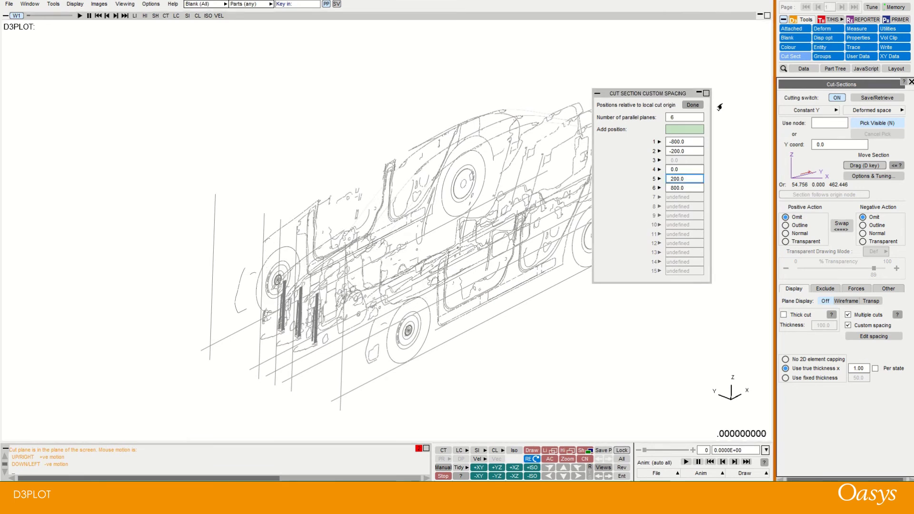
{"action": "left_click", "coordinate": [682, 106]}
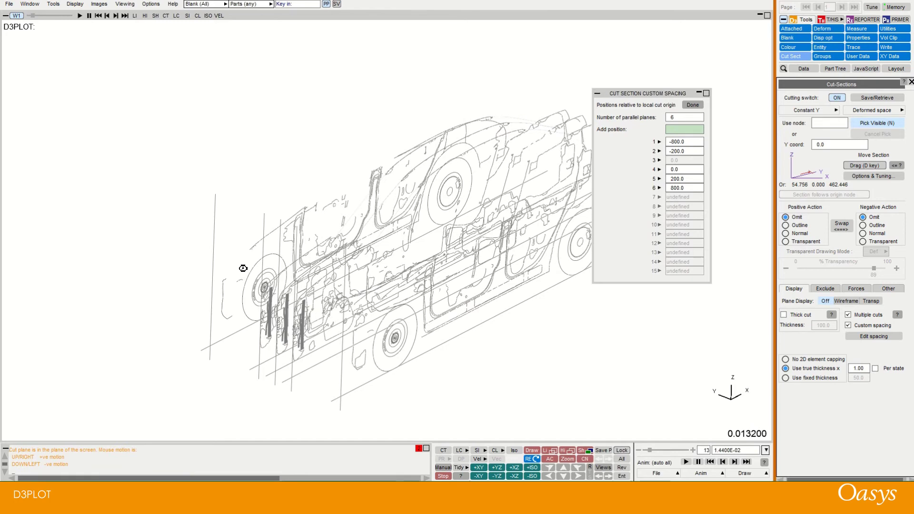
{"action": "left_click", "coordinate": [692, 106]}
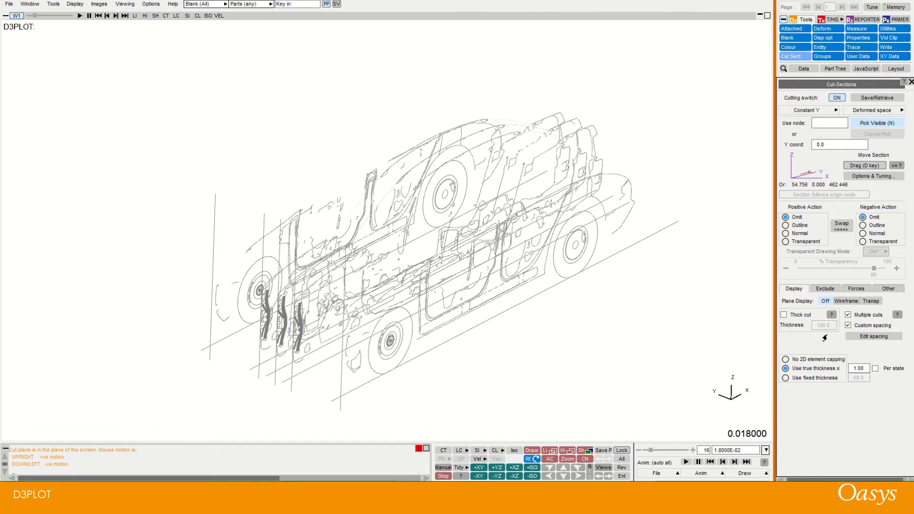
Exclude solid elements from the cuts, then zoom and rotate to a flatter side view.
{"action": "left_click", "coordinate": [821, 289]}
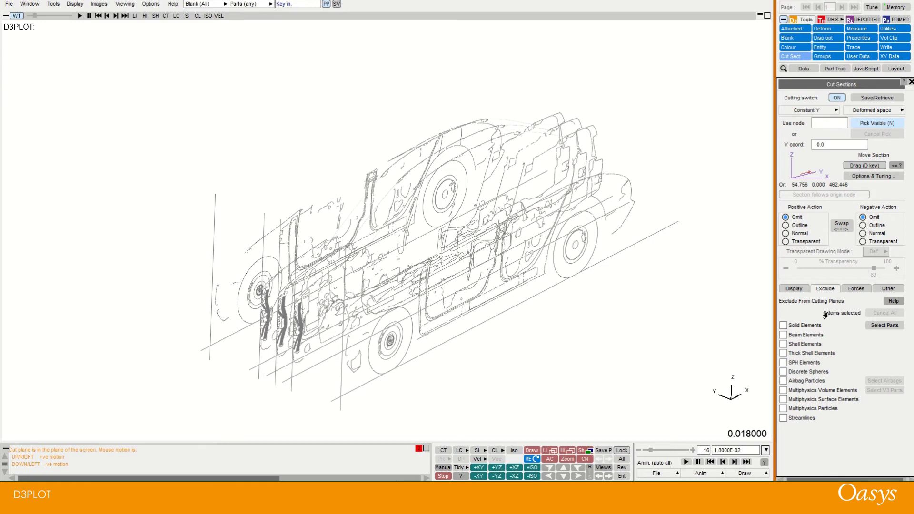
{"action": "left_click", "coordinate": [783, 326]}
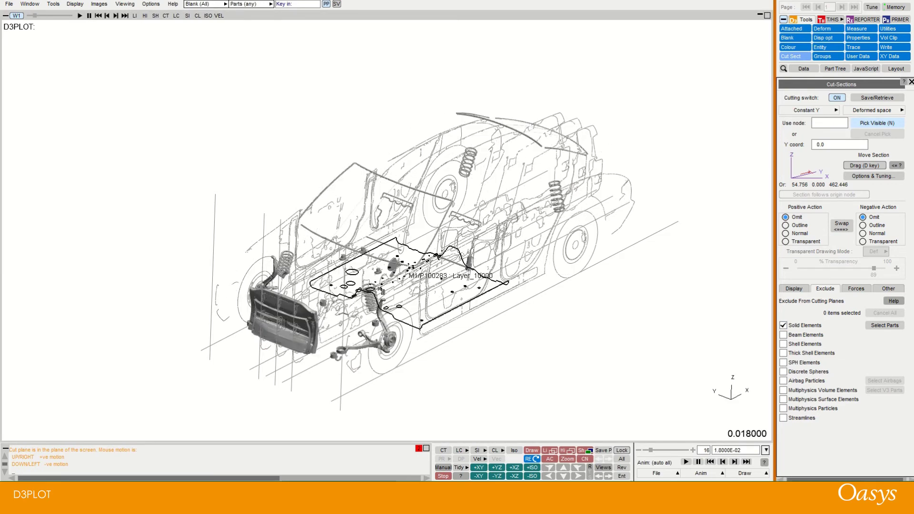
{"action": "scroll", "coordinate": [309, 231], "scroll_direction": "up", "scroll_amount": 4}
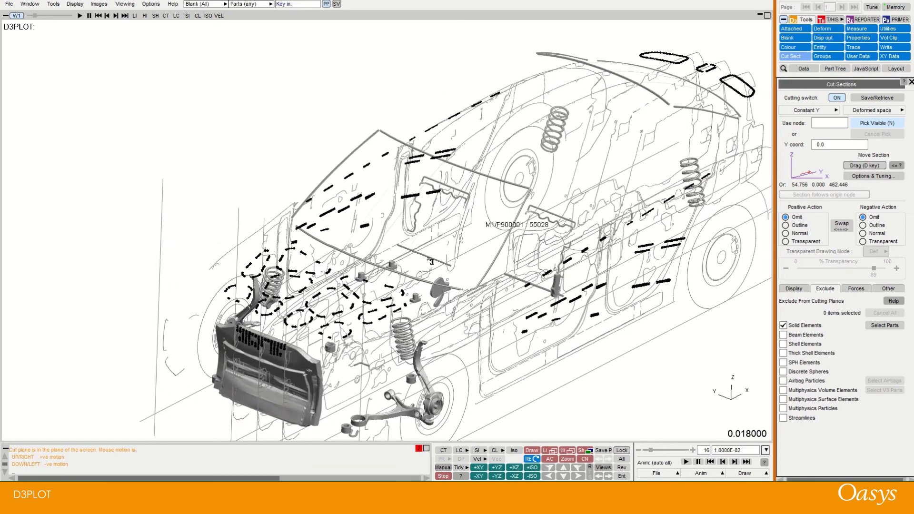
{"action": "scroll", "coordinate": [330, 249], "scroll_direction": "down", "scroll_amount": 2}
{"action": "left_click_drag", "start_coordinate": [330, 248], "coordinate": [342, 187]}
{"action": "scroll", "coordinate": [343, 186], "scroll_direction": "down", "scroll_amount": 2}
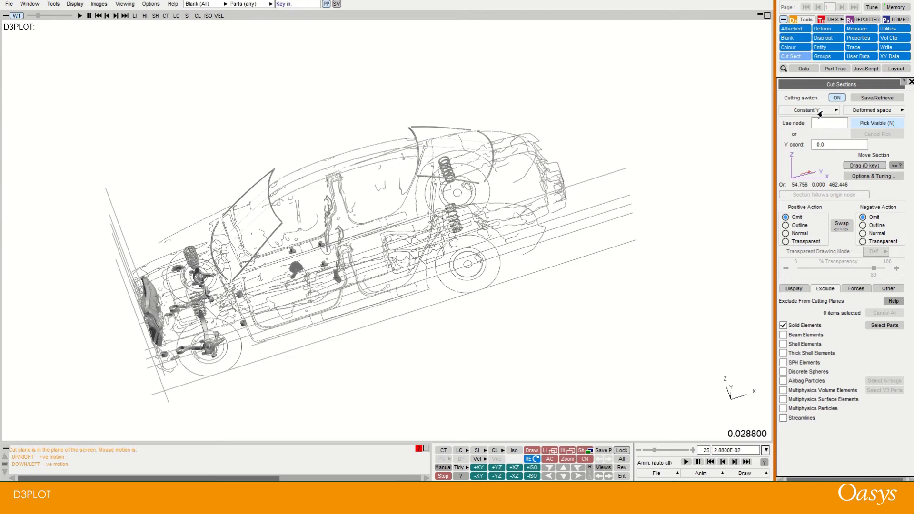
Return to a single cut with the negative side drawn normally.
{"action": "left_click", "coordinate": [814, 124]}
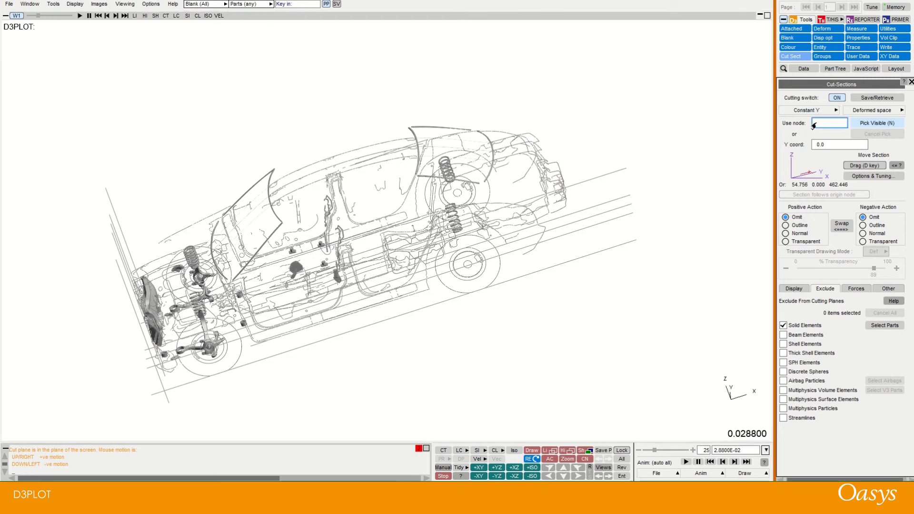
{"action": "left_click", "coordinate": [830, 148]}
{"action": "left_click", "coordinate": [796, 289]}
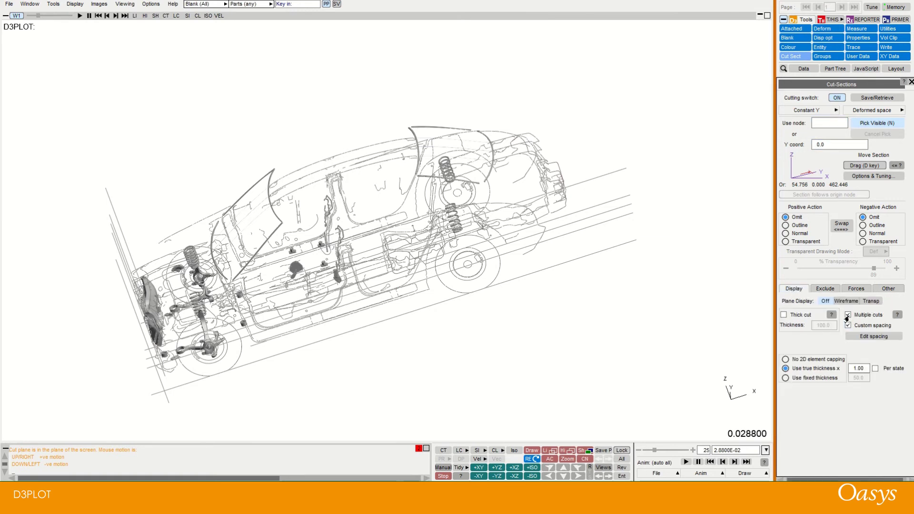
{"action": "left_click", "coordinate": [848, 315]}
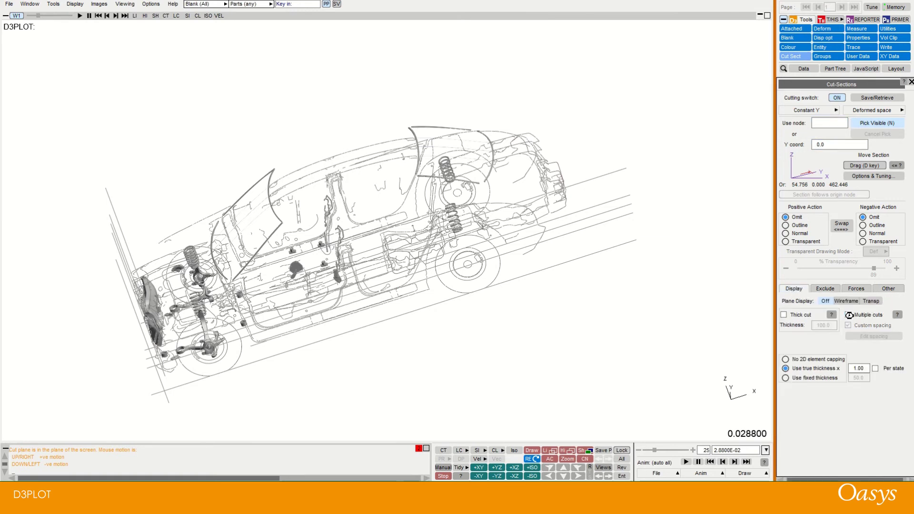
{"action": "left_click", "coordinate": [862, 234]}
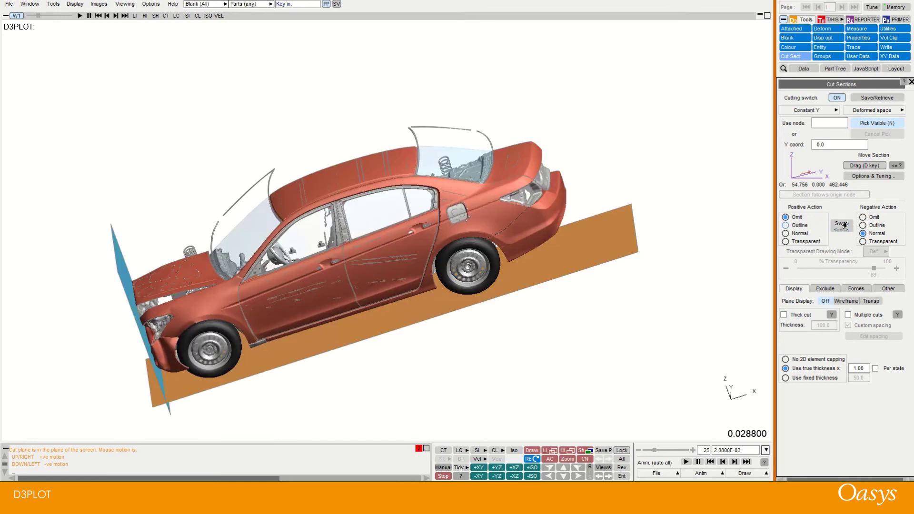
Exclude solid elements and swap the kept side to reveal the cut interior.
{"action": "left_click", "coordinate": [825, 288]}
{"action": "left_click", "coordinate": [783, 326]}
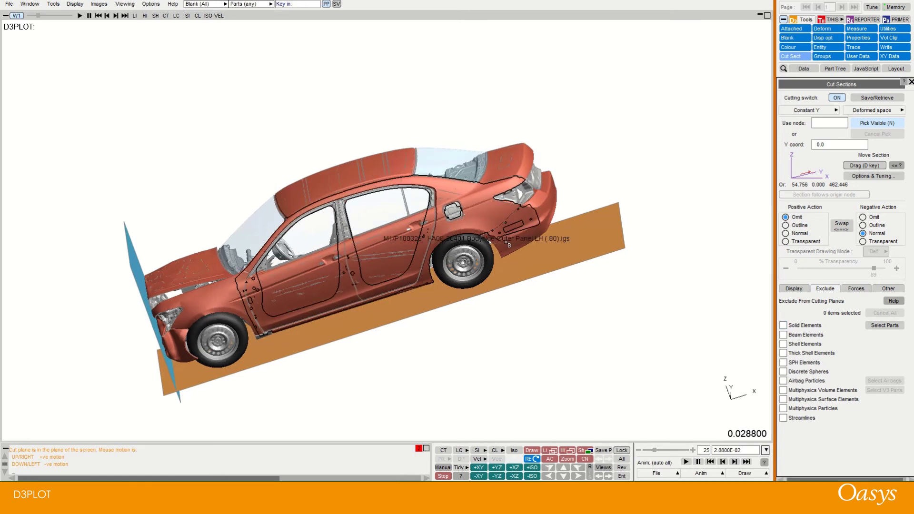
{"action": "left_click", "coordinate": [841, 225]}
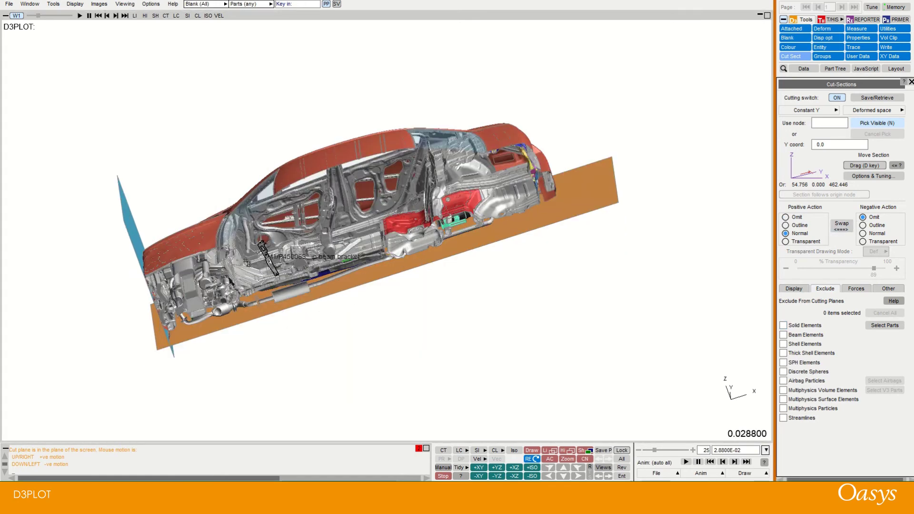
{"action": "left_click_drag", "start_coordinate": [353, 200], "coordinate": [380, 231]}
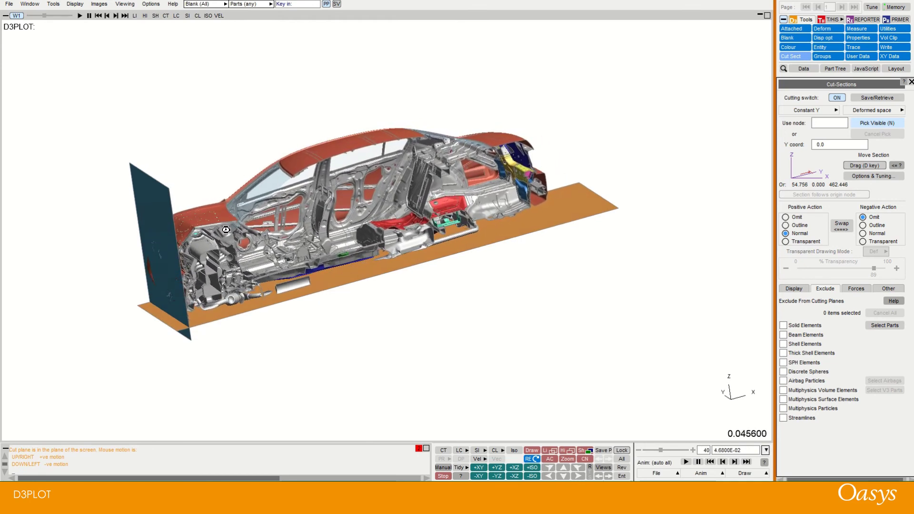
View the cut car from directly above.
{"action": "key", "text": "z"}
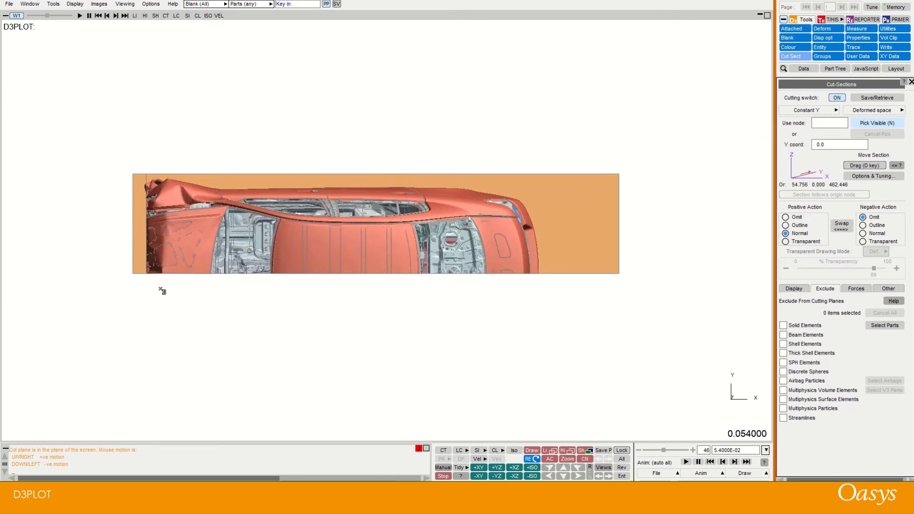
{"action": "left_click", "coordinate": [271, 4]}
{"action": "left_click", "coordinate": [283, 30]}
{"action": "left_click", "coordinate": [271, 4]}
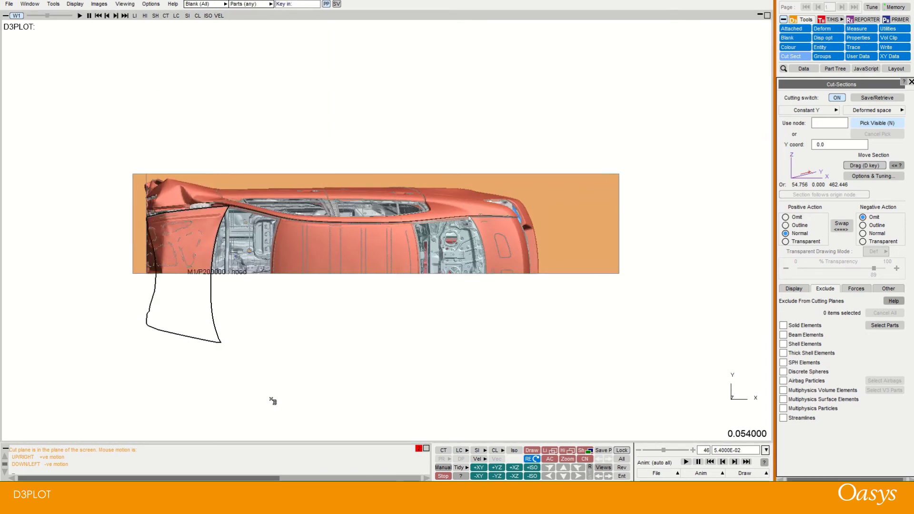
Rotate and zoom to an angled, close side-on view of the cut interior.
{"action": "left_click_drag", "start_coordinate": [332, 360], "coordinate": [564, 143]}
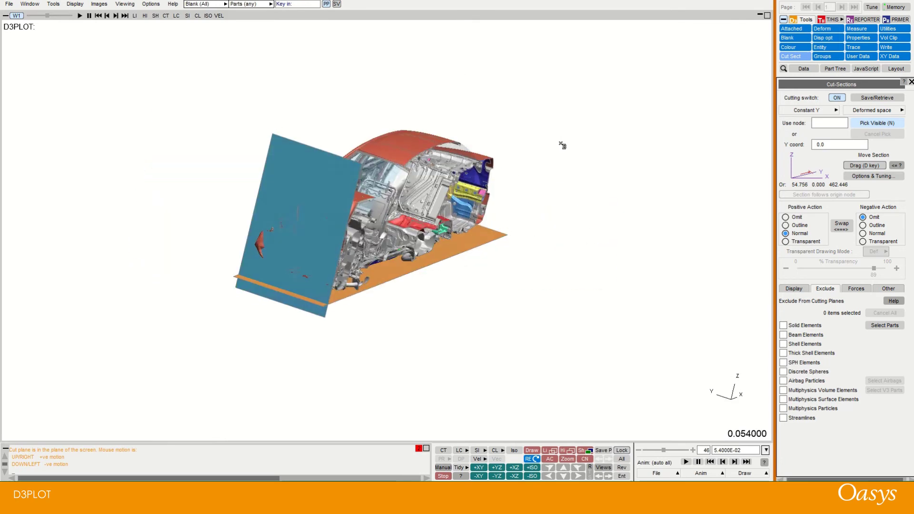
{"action": "left_click_drag", "start_coordinate": [423, 177], "coordinate": [269, 174]}
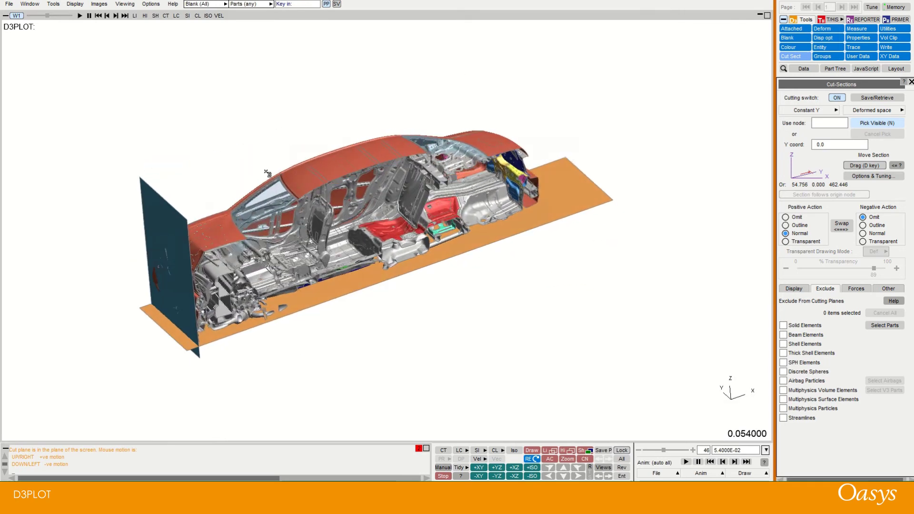
{"action": "scroll", "coordinate": [291, 165], "scroll_direction": "up", "scroll_amount": 2}
{"action": "scroll", "coordinate": [291, 164], "scroll_direction": "up", "scroll_amount": 2}
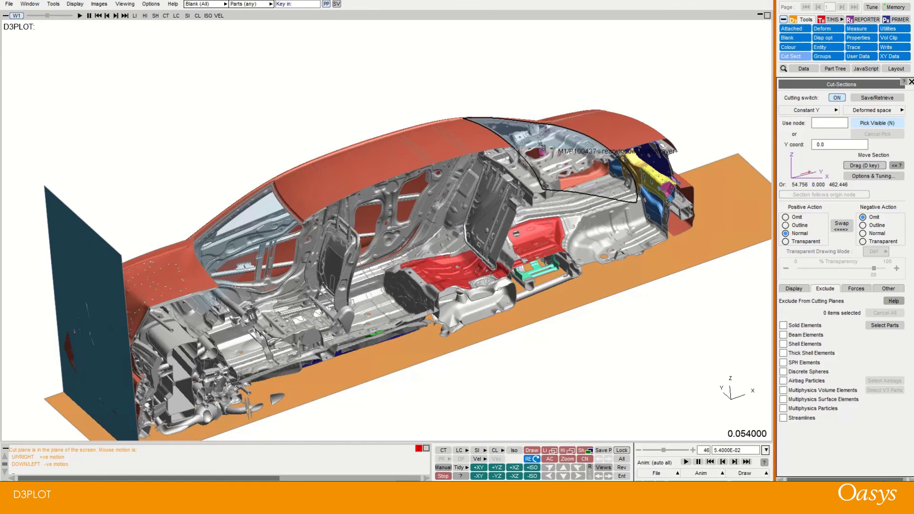
{"action": "scroll", "coordinate": [359, 98], "scroll_direction": "down", "scroll_amount": 2}
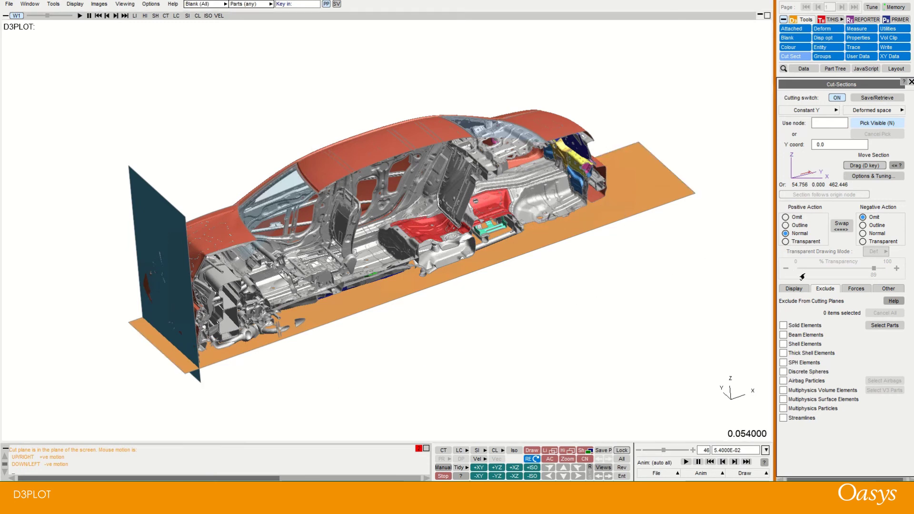
List cut-plane forces and moments per part, paging through to the total before closing.
{"action": "left_click", "coordinate": [852, 293]}
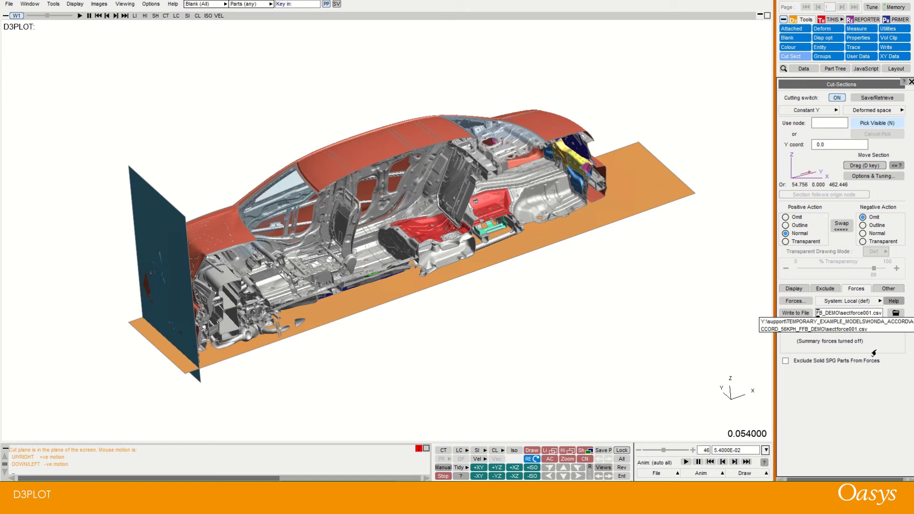
{"action": "left_click", "coordinate": [795, 302]}
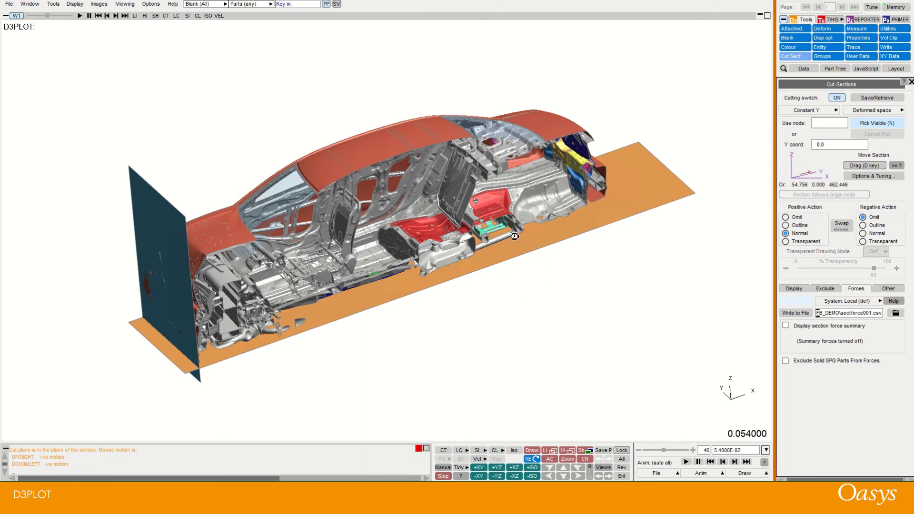
{"action": "left_click", "coordinate": [462, 244]}
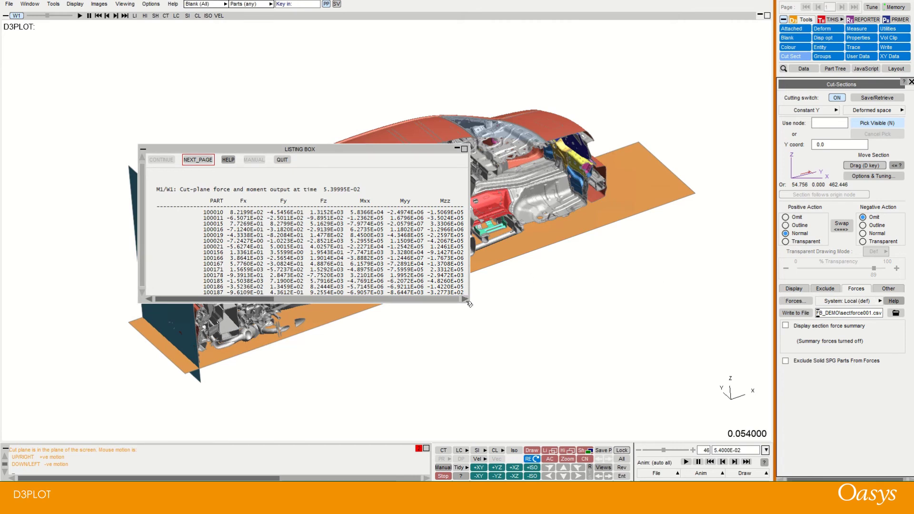
{"action": "left_click_drag", "start_coordinate": [468, 306], "coordinate": [625, 395]}
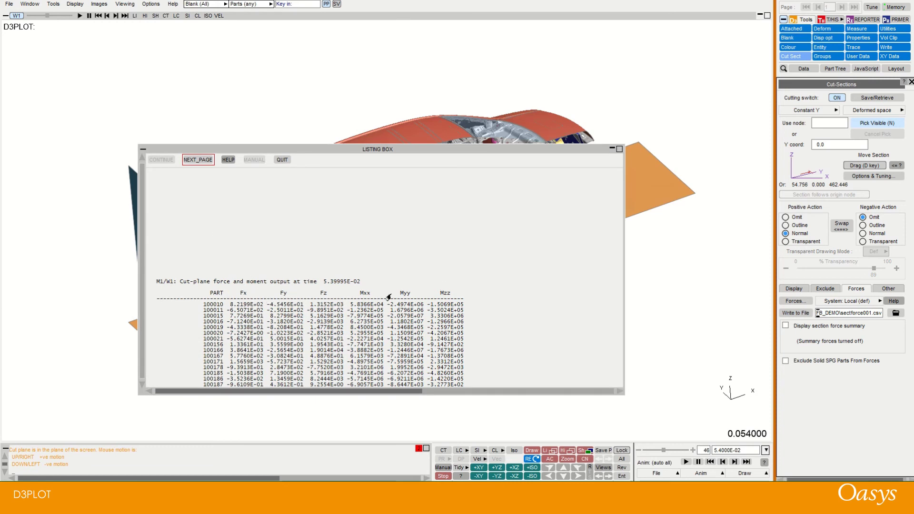
{"action": "left_click", "coordinate": [190, 158]}
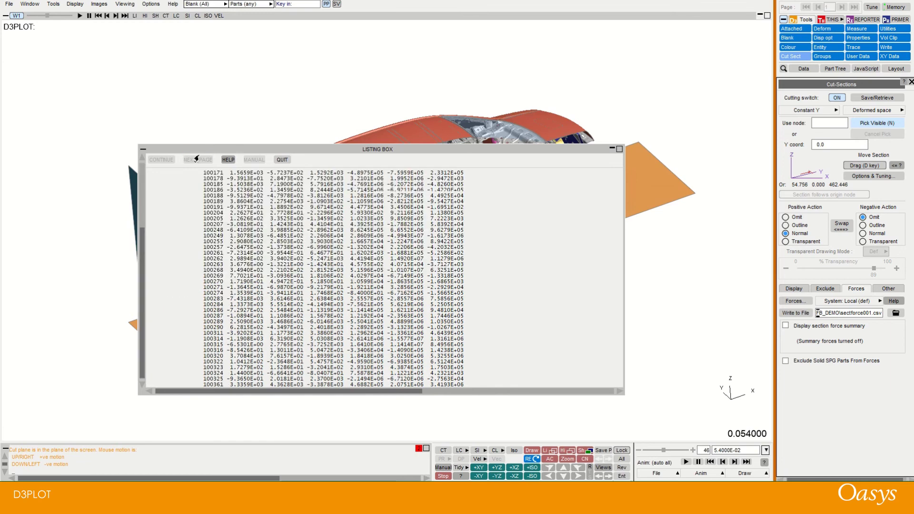
{"action": "left_click", "coordinate": [190, 159]}
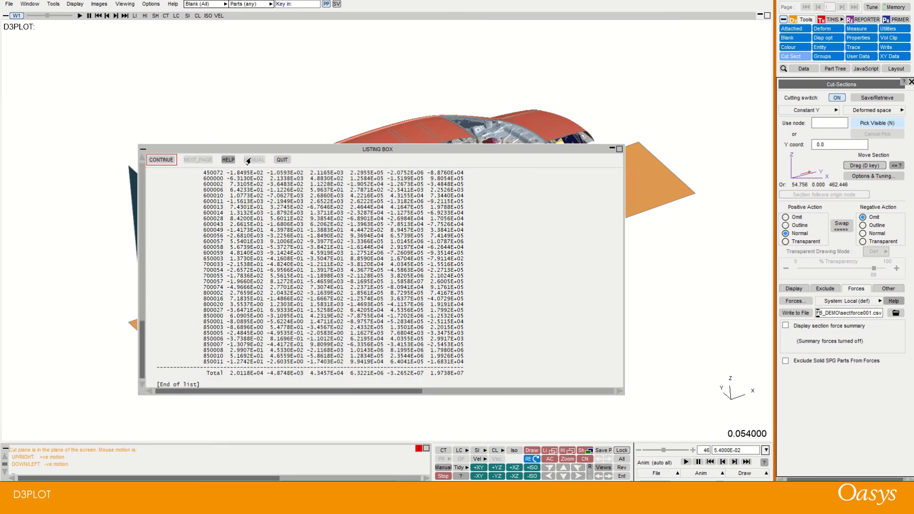
{"action": "left_click", "coordinate": [280, 159]}
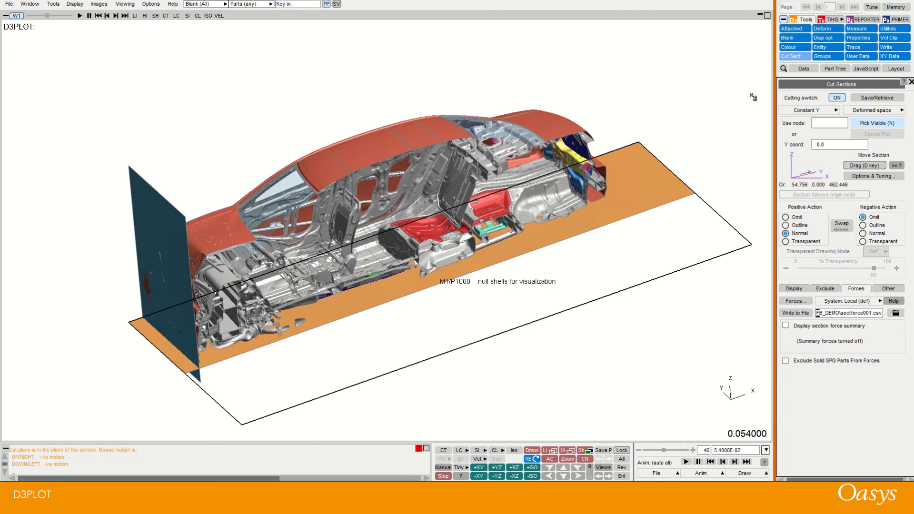
Set up Data vs Time output for cut section CSEC1 with X Cut Force.
{"action": "left_click", "coordinate": [898, 54]}
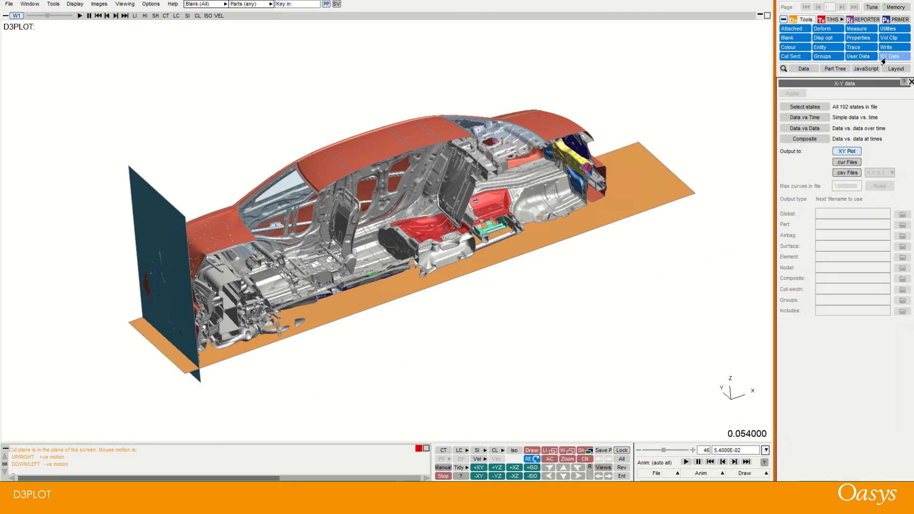
{"action": "left_click", "coordinate": [805, 117]}
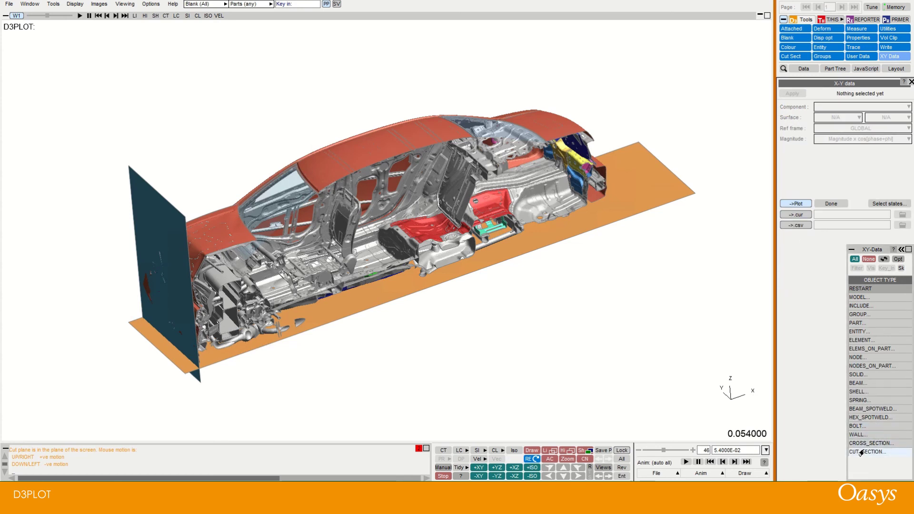
{"action": "left_click", "coordinate": [861, 453]}
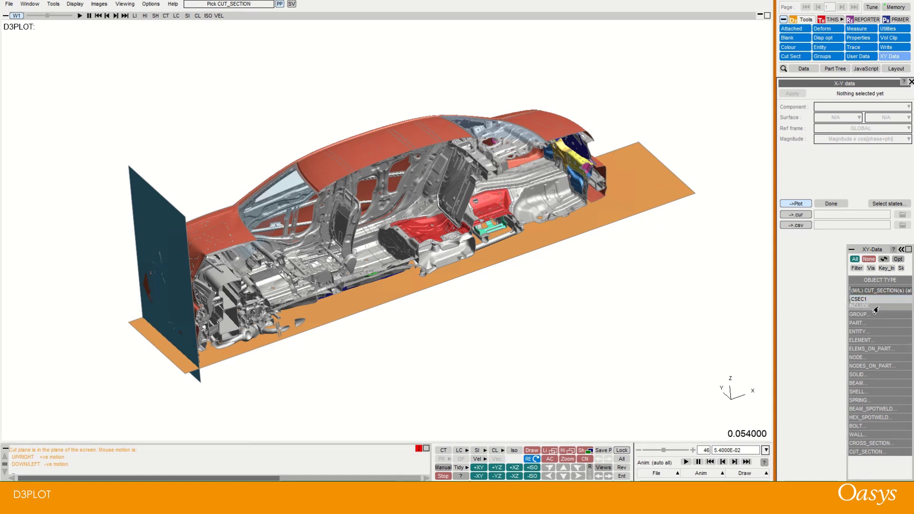
{"action": "left_click", "coordinate": [859, 299]}
{"action": "left_click", "coordinate": [839, 108]}
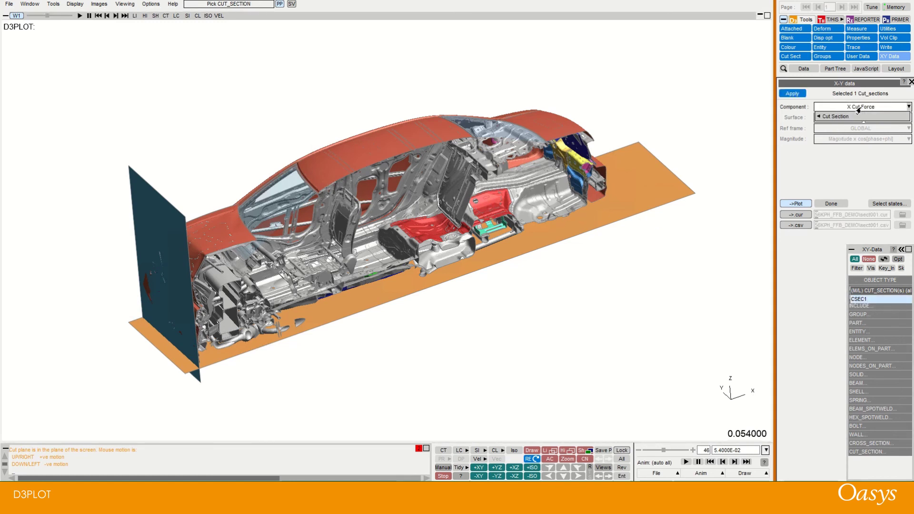
{"action": "mouse_move", "coordinate": [827, 119]}
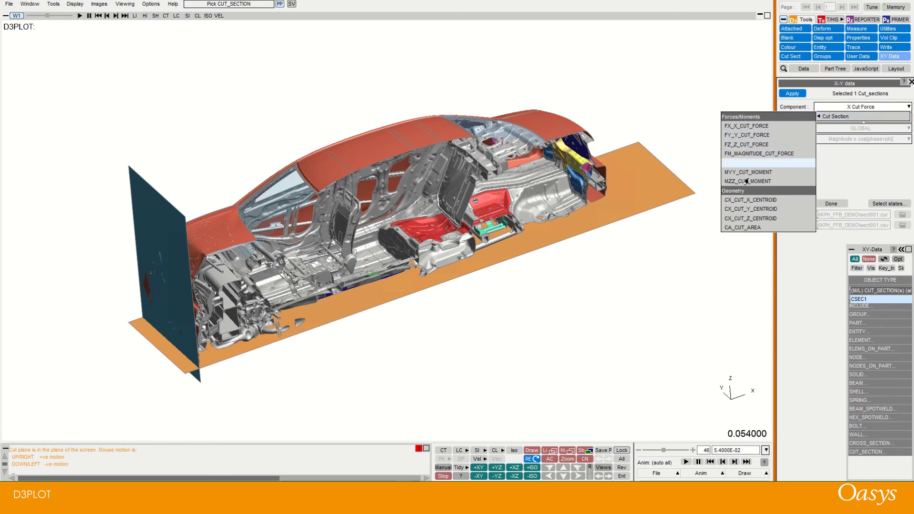
{"action": "left_click", "coordinate": [393, 231]}
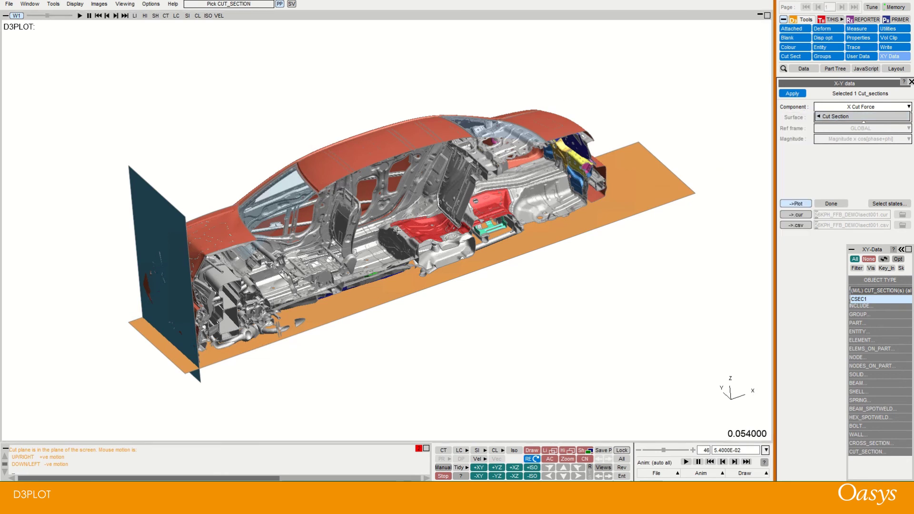
{"action": "scroll", "coordinate": [393, 231], "scroll_direction": "down", "scroll_amount": 3}
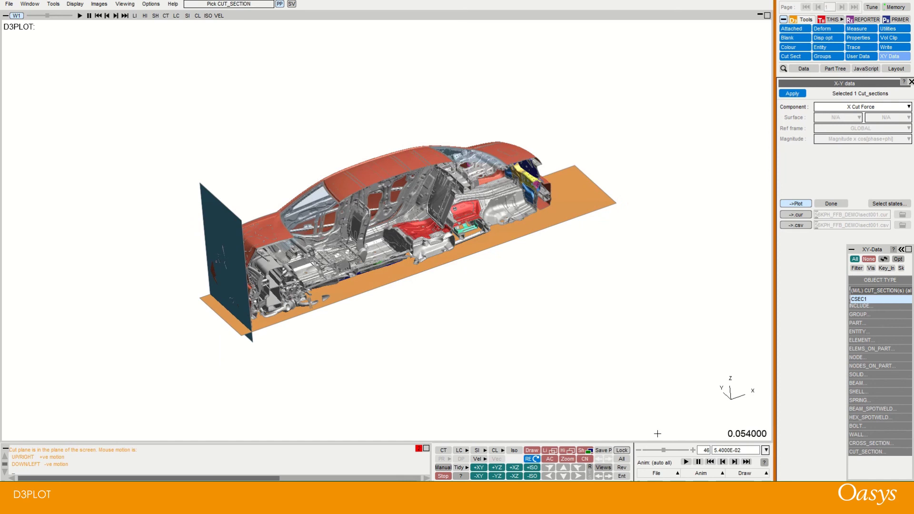
Advance the animation to time 0.0984 and view the car from above.
{"action": "mouse_move", "coordinate": [663, 450]}
{"action": "left_mouse_down"}
{"action": "mouse_move", "coordinate": [688, 455]}
{"action": "mouse_move", "coordinate": [676, 449]}
{"action": "left_mouse_up"}
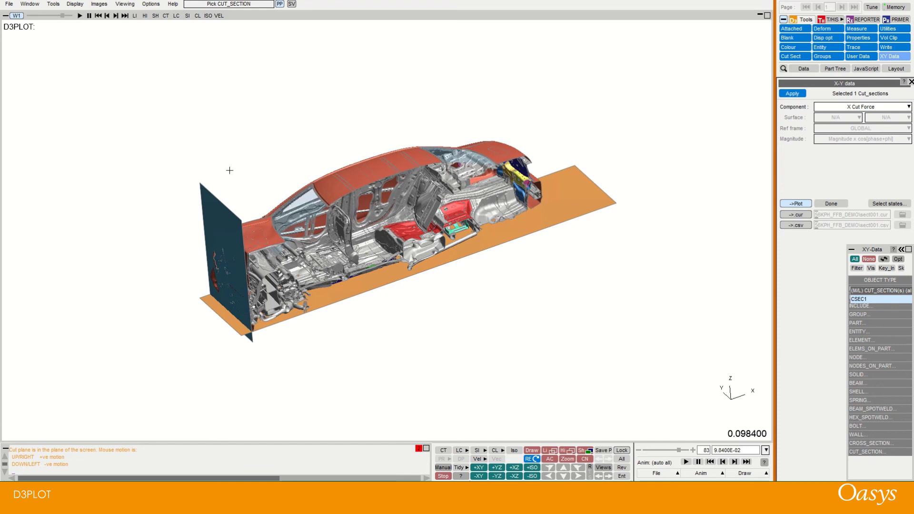
{"action": "left_click_drag", "start_coordinate": [229, 170], "coordinate": [335, 240]}
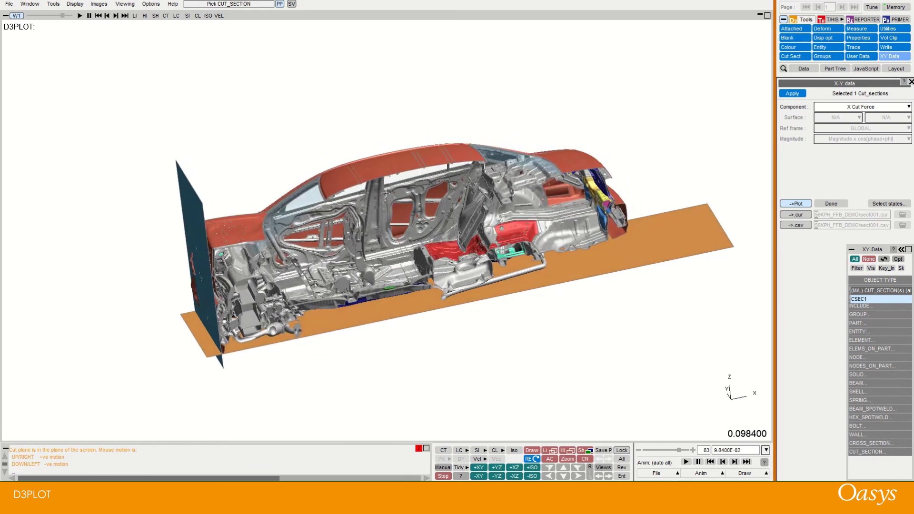
{"action": "key", "text": "z"}
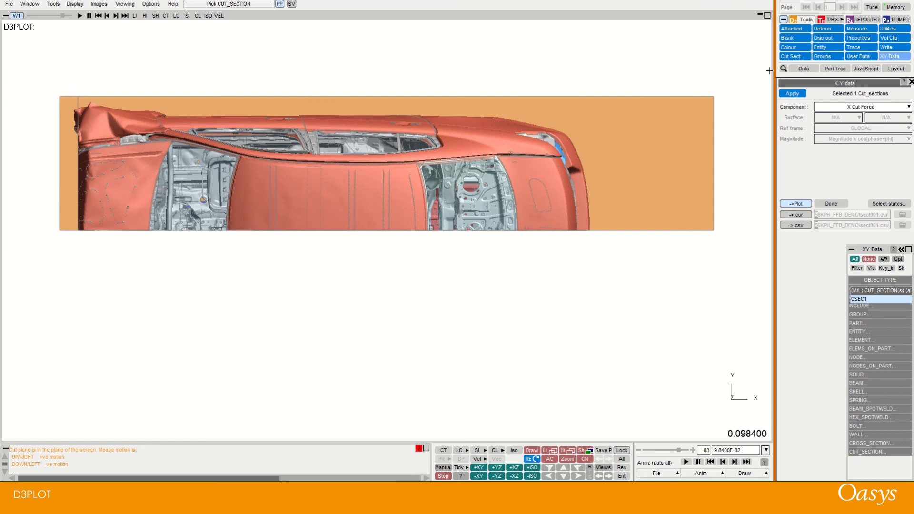
Reopen Cut-Sections and set Cutting to OFF to show the whole car.
{"action": "left_click", "coordinate": [795, 56]}
{"action": "left_click", "coordinate": [836, 97]}
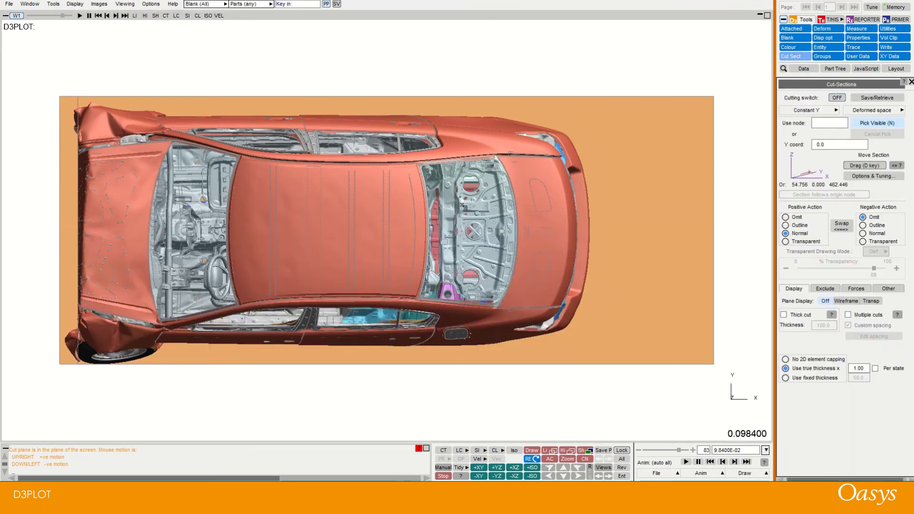